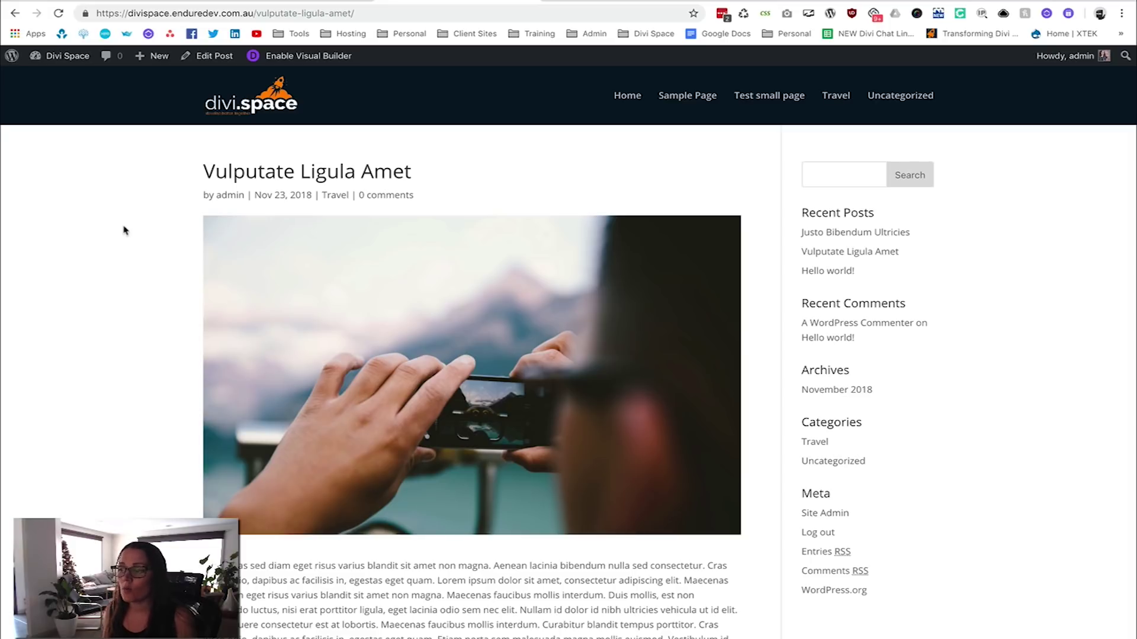
# Create a new page titled 'Blog' and launch it in the Divi Visual Builder
pyautogui.scroll(-3, 124, 231)
pyautogui.scroll(2, 124, 230)
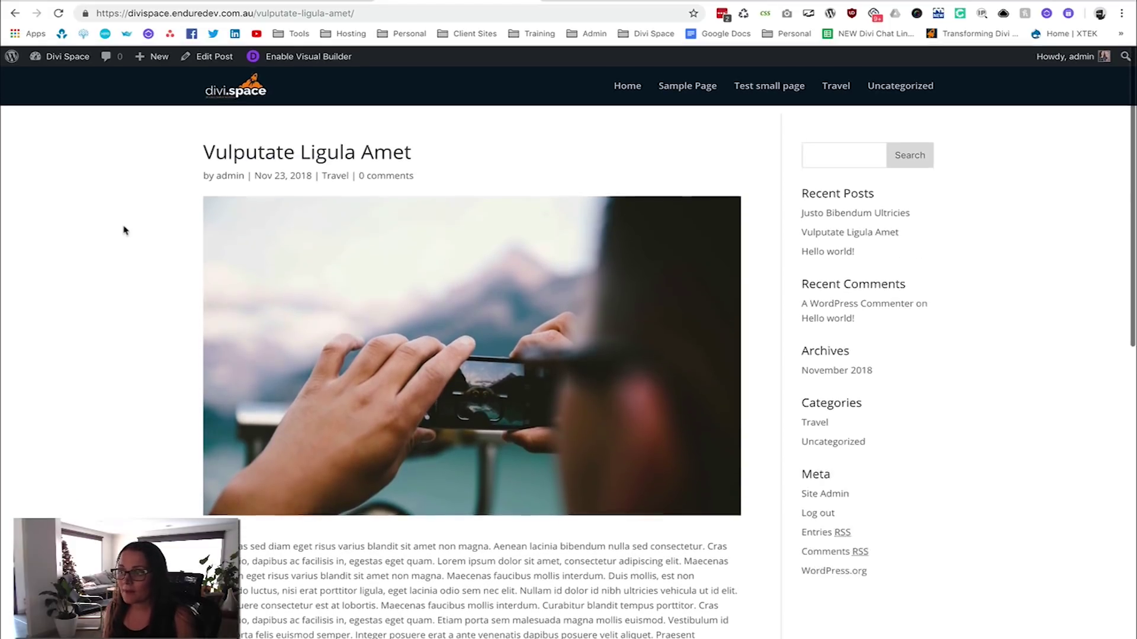
pyautogui.scroll(-5, 96, 297)
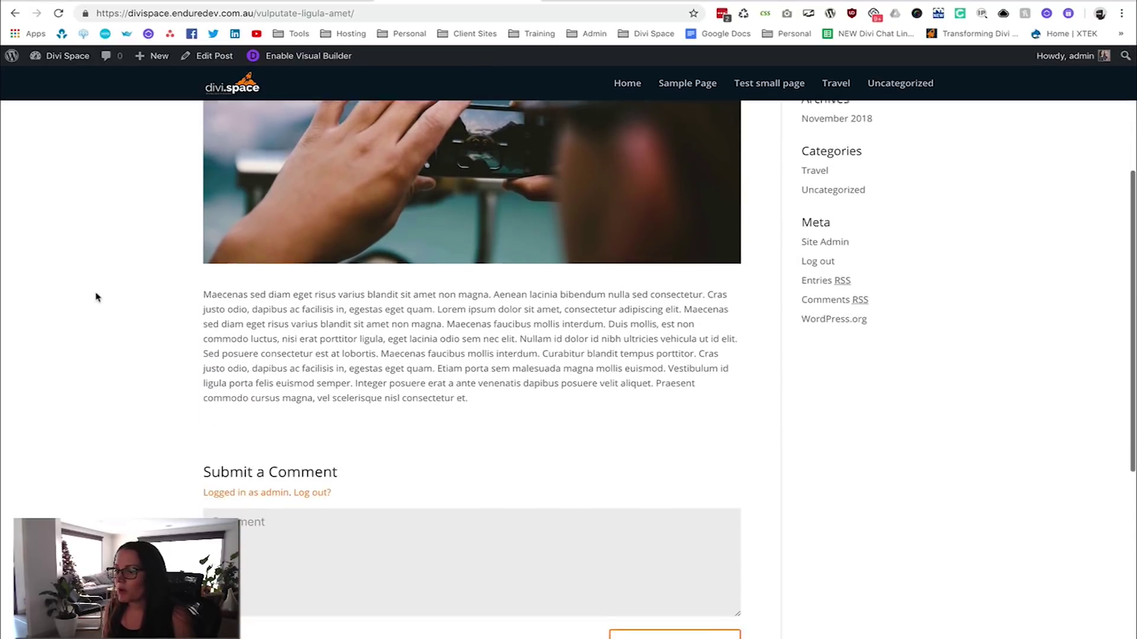
pyautogui.scroll(-6, 96, 297)
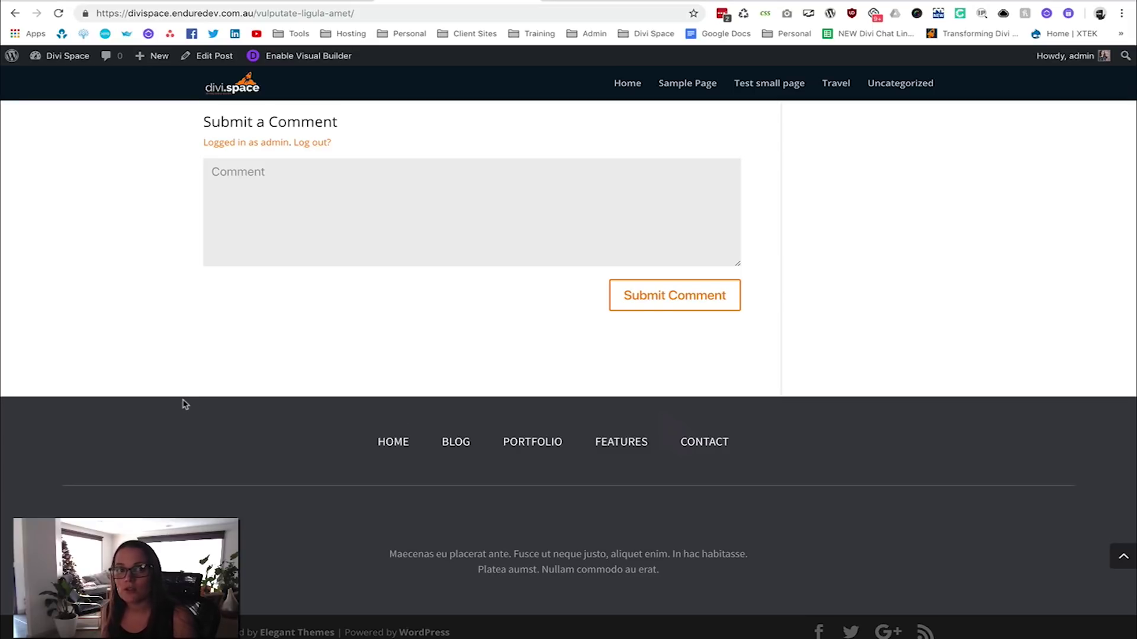
pyautogui.scroll(9, 89, 381)
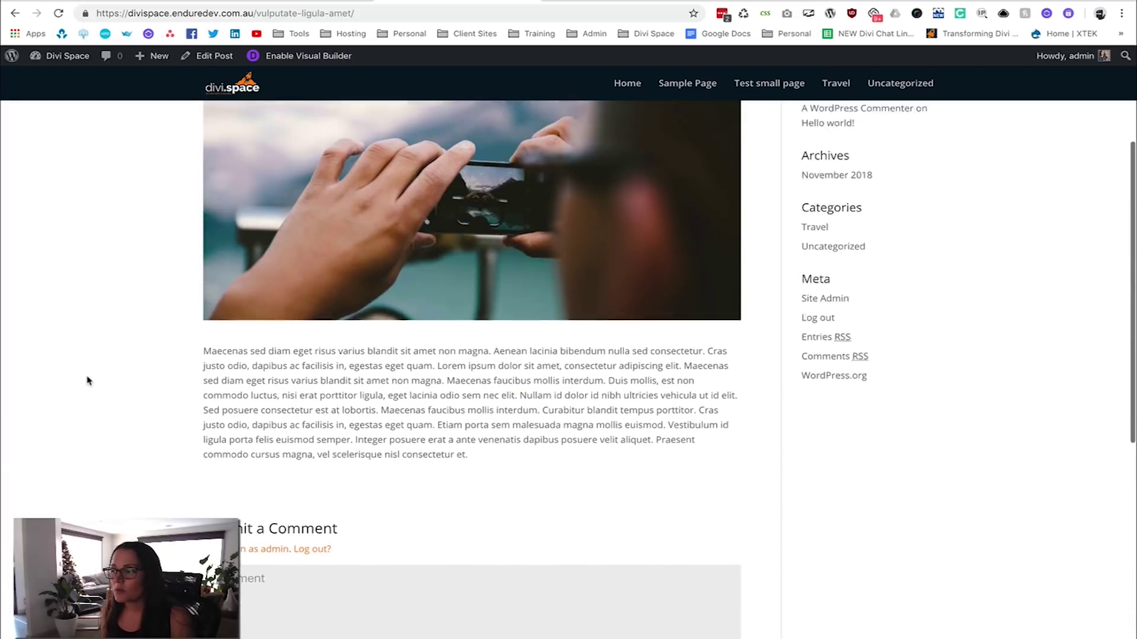
pyautogui.scroll(3, 85, 383)
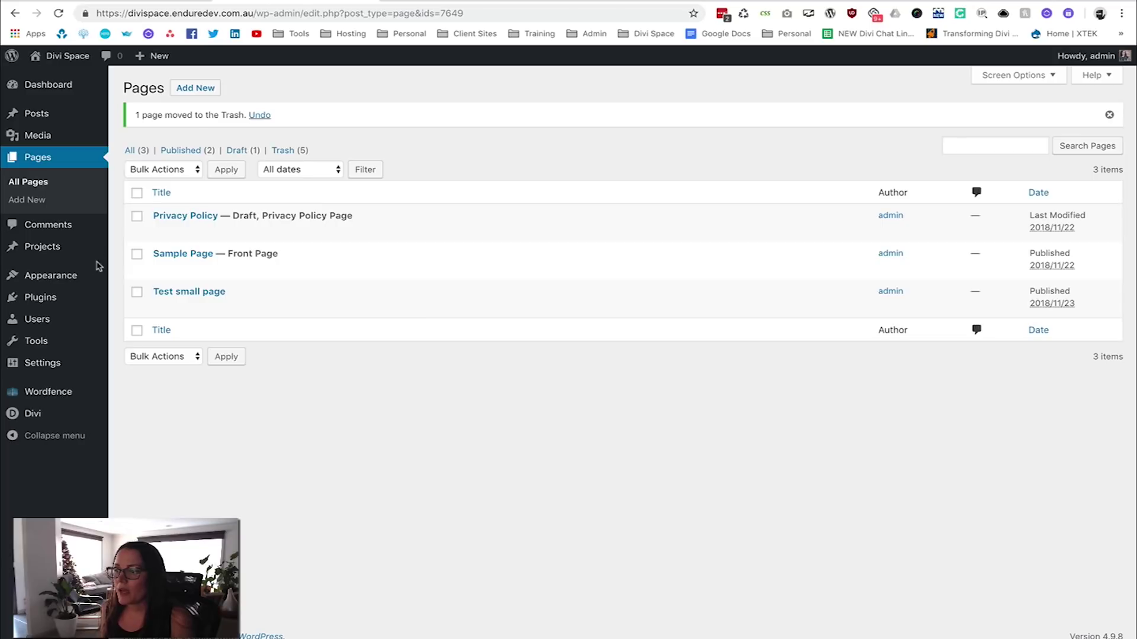
pyautogui.click(196, 88)
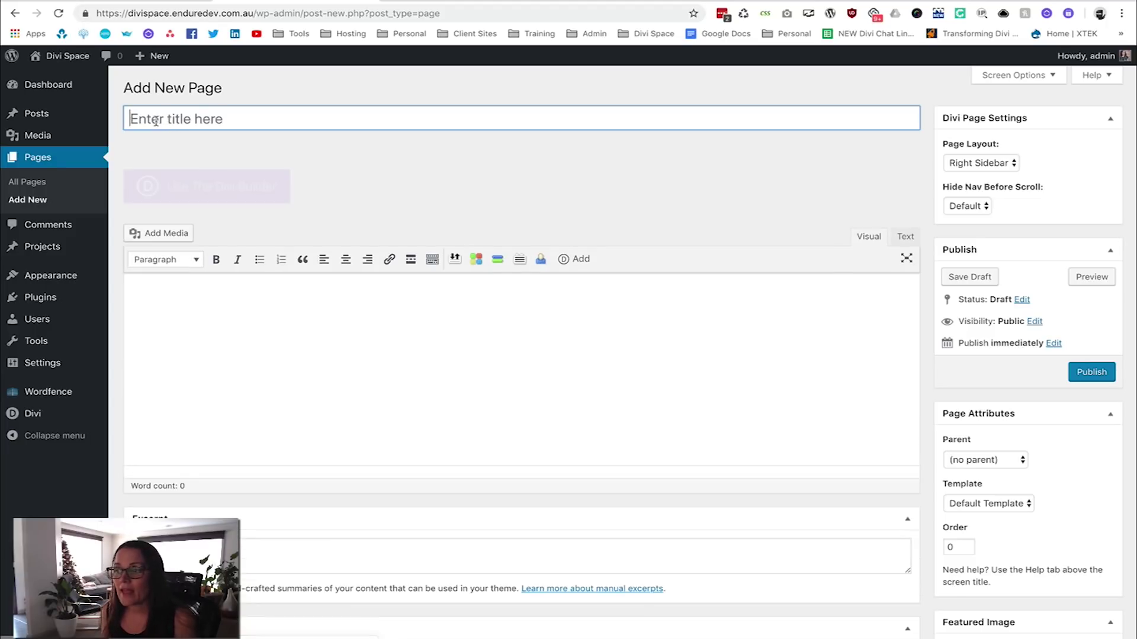
pyautogui.click(155, 119)
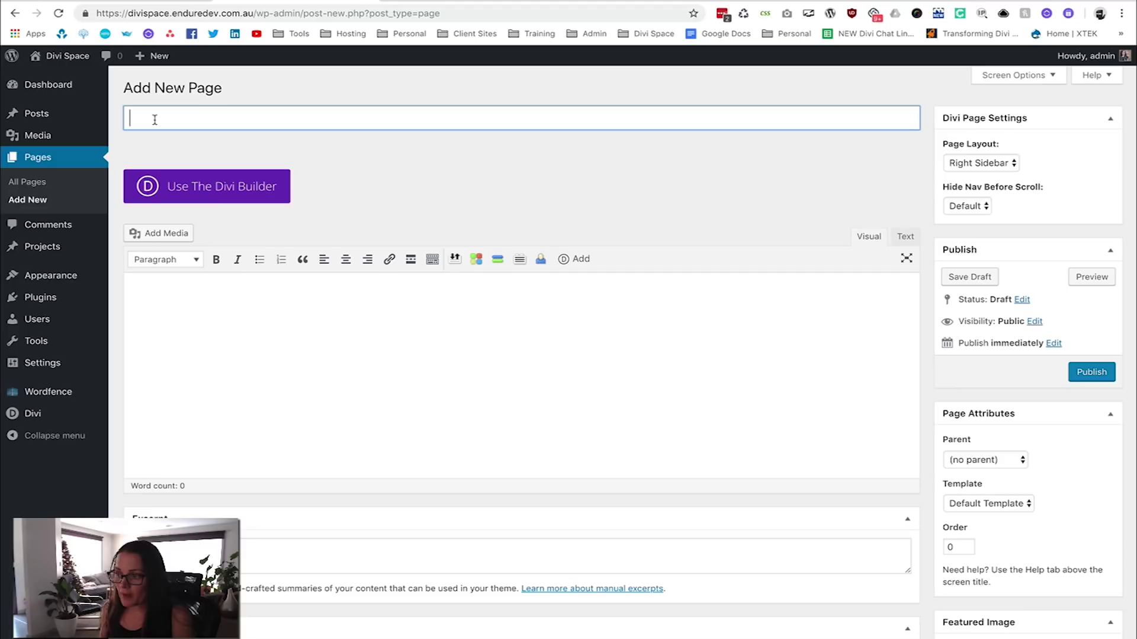
pyautogui.write('B')
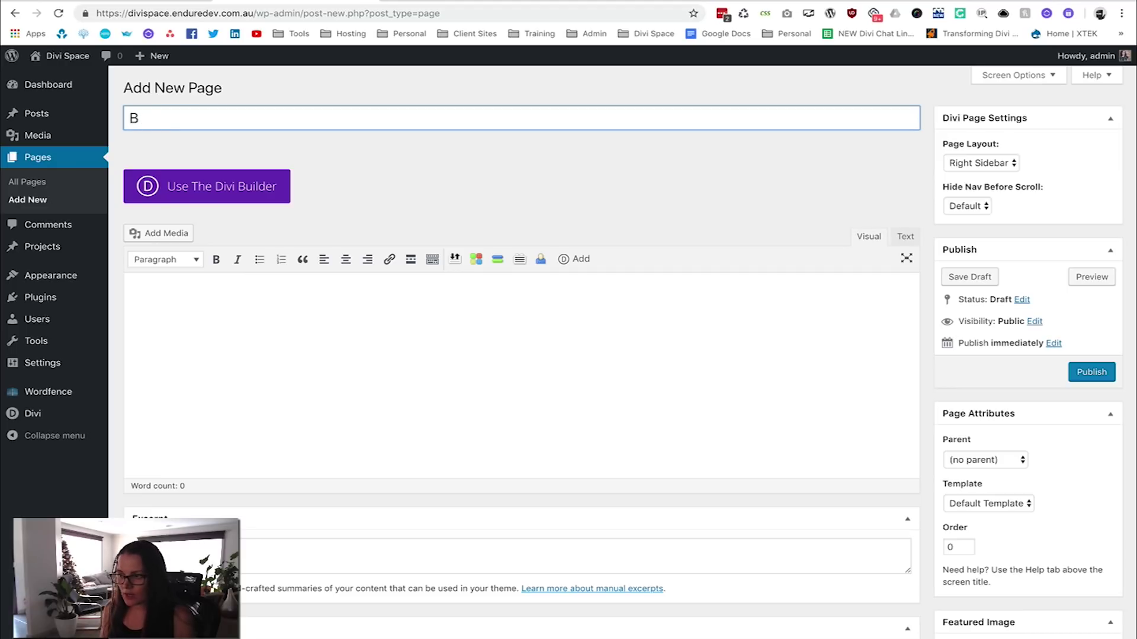
pyautogui.write('oglog')
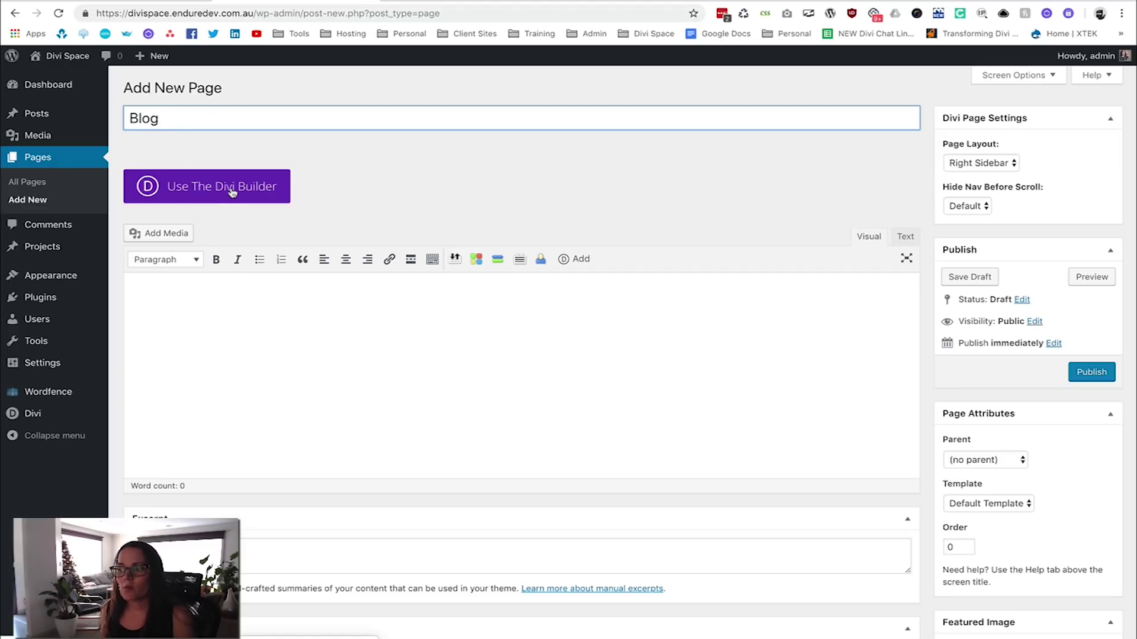
pyautogui.click(232, 189)
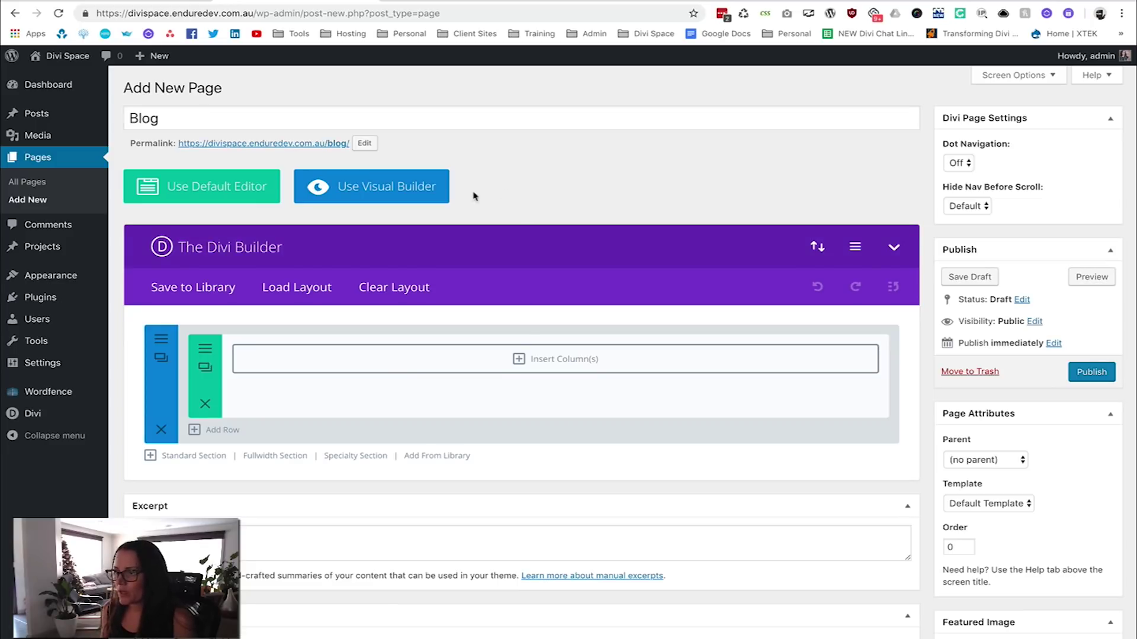
pyautogui.click(381, 190)
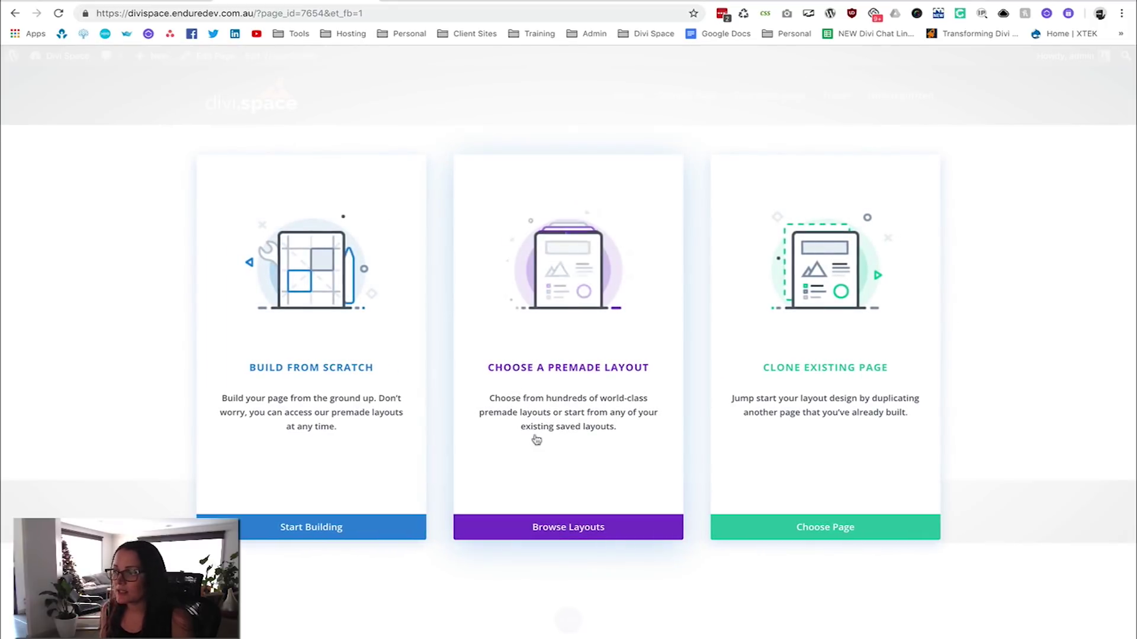
# Find the Travel Agency pack in the premade layouts and preview its Blog Page layout
pyautogui.click(567, 528)
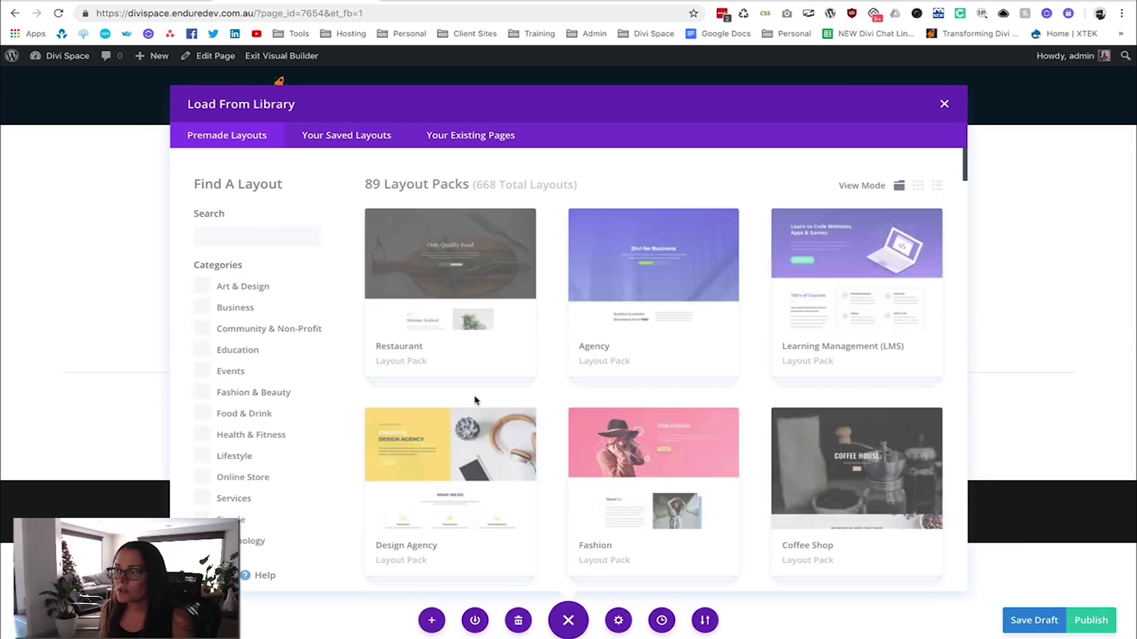
pyautogui.scroll(-2, 477, 402)
pyautogui.scroll(-8, 477, 405)
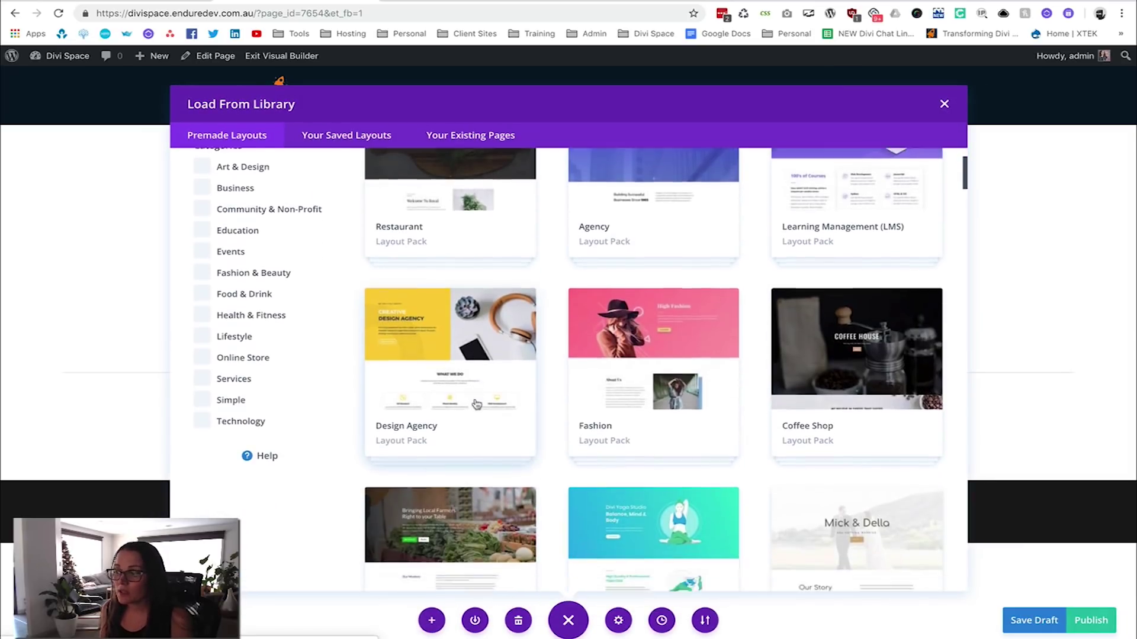
pyautogui.scroll(-5, 478, 404)
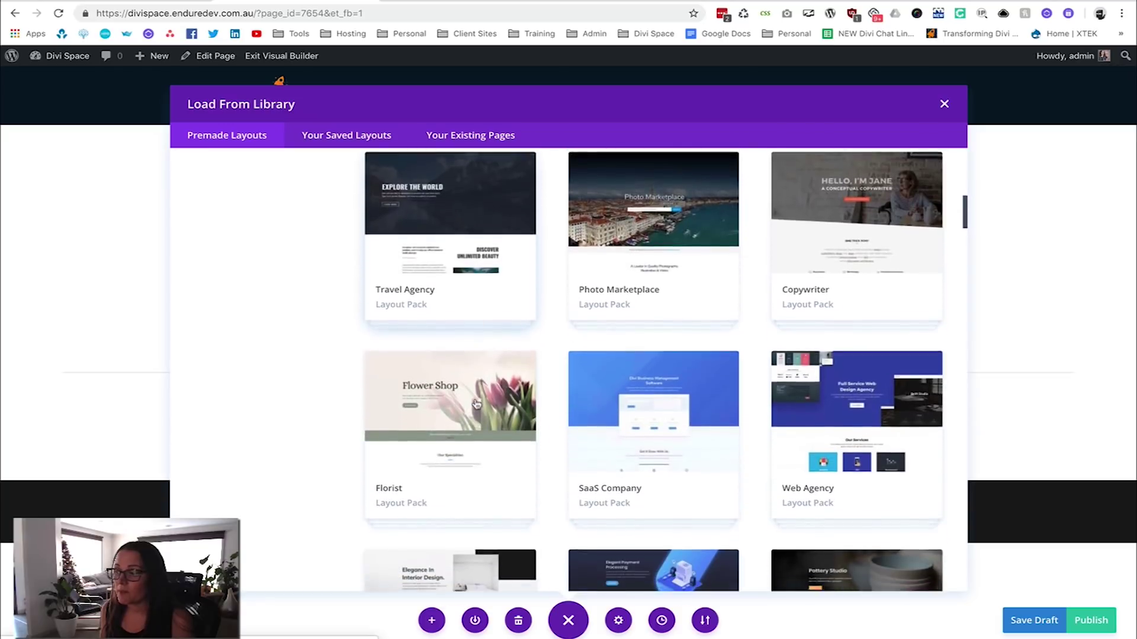
pyautogui.scroll(4, 477, 404)
pyautogui.scroll(-4, 478, 404)
pyautogui.scroll(-2, 477, 405)
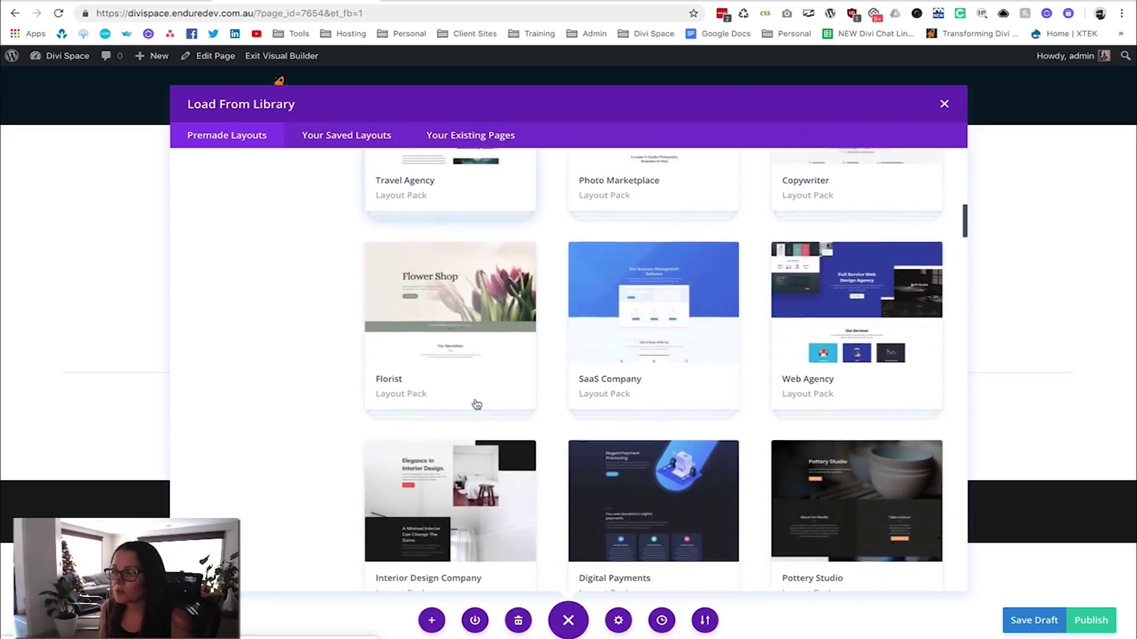
pyautogui.scroll(3, 475, 404)
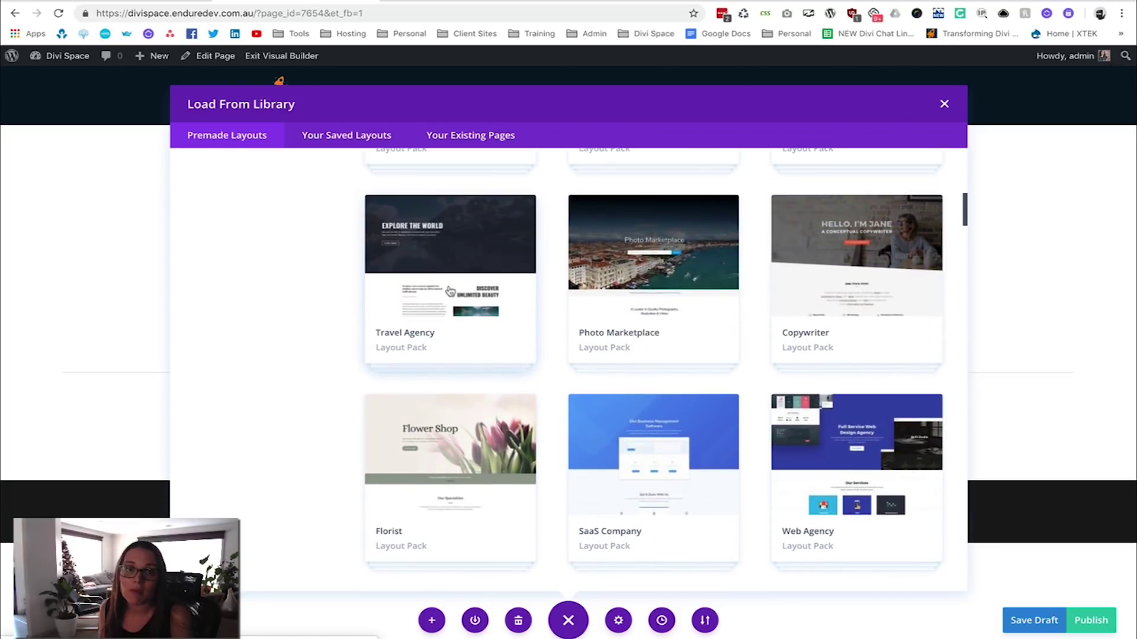
pyautogui.click(450, 291)
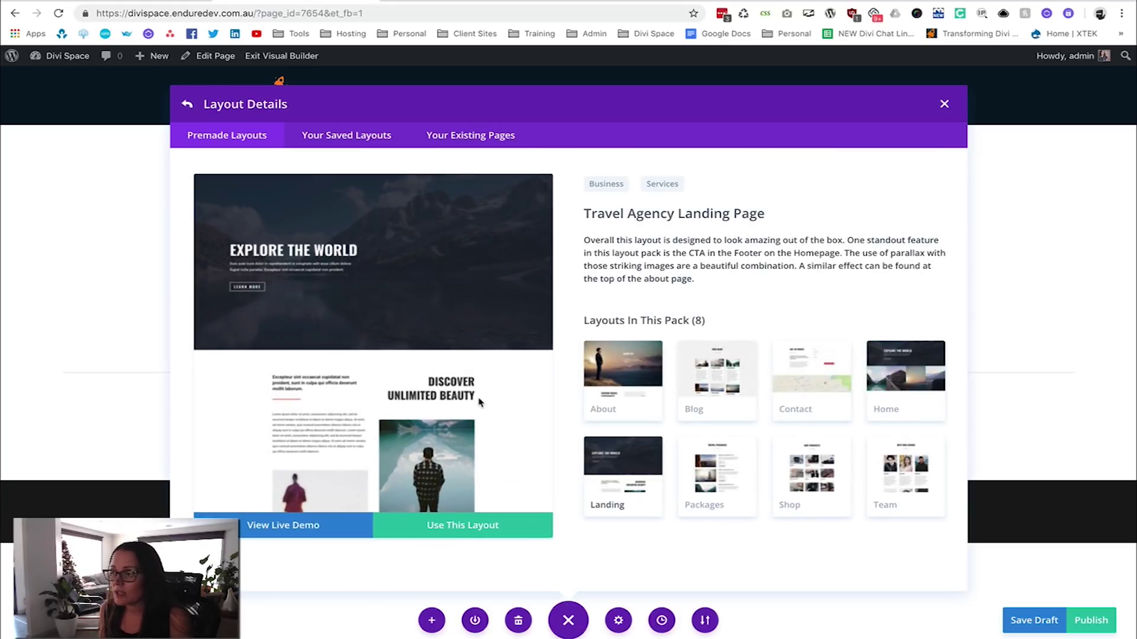
pyautogui.click(721, 384)
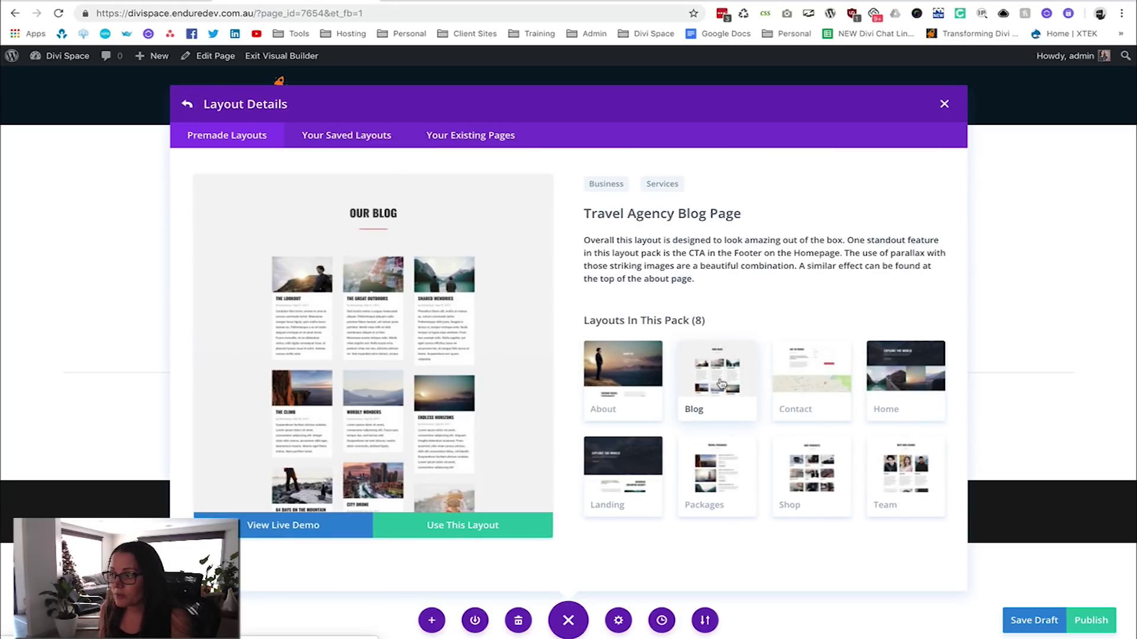
pyautogui.scroll(-5, 405, 398)
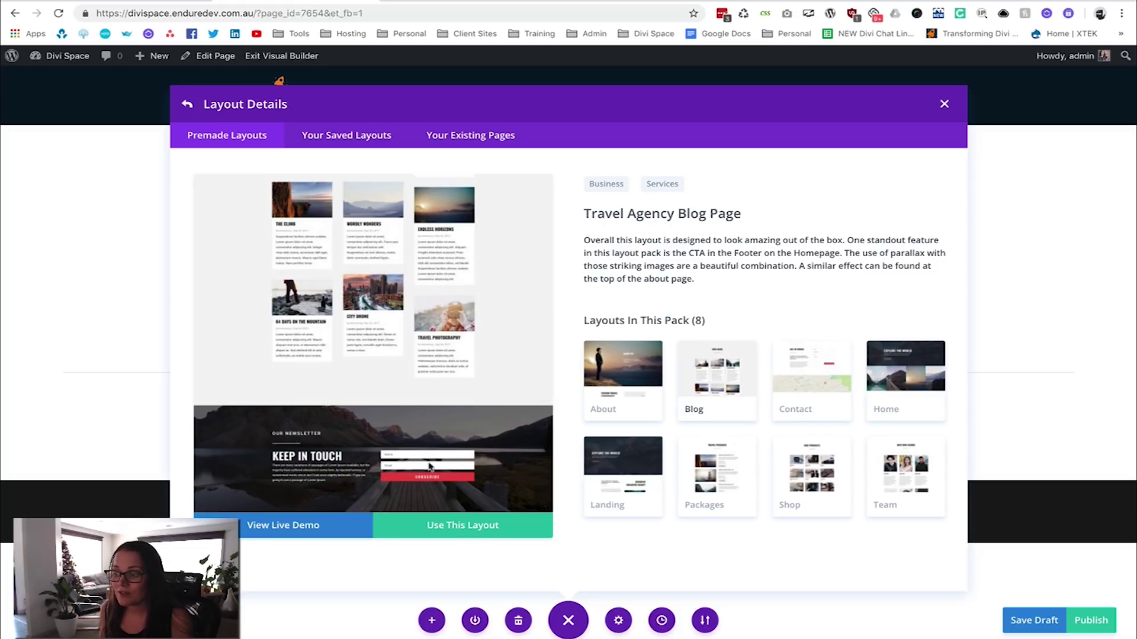
pyautogui.scroll(1, 467, 523)
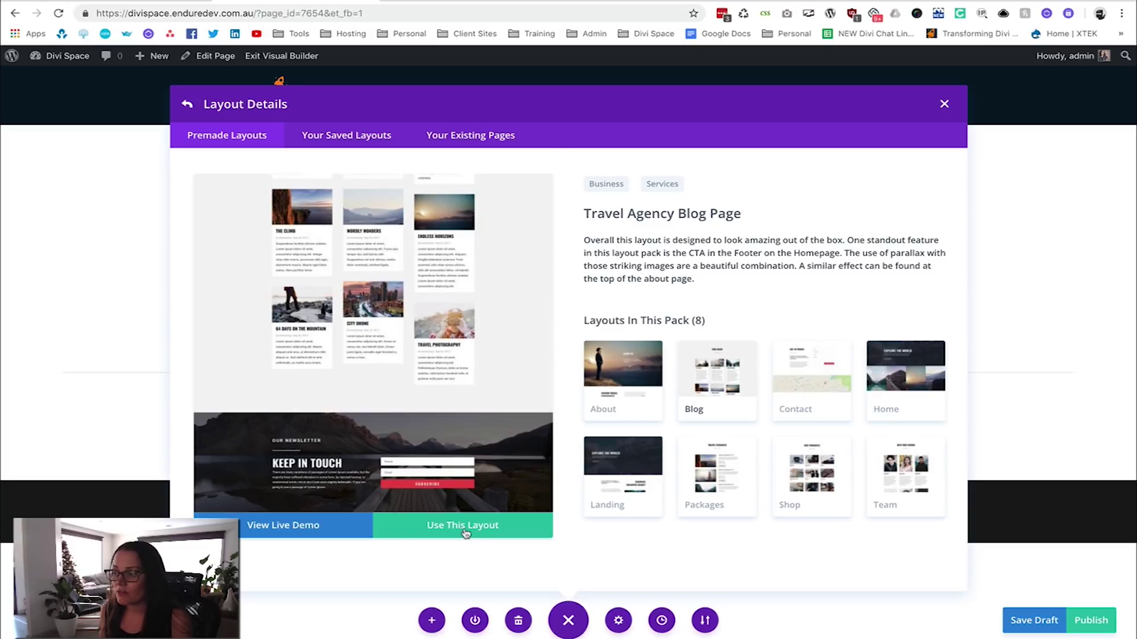
# Apply the Travel Agency Blog Page layout to the Blog page and publish it
pyautogui.click(466, 524)
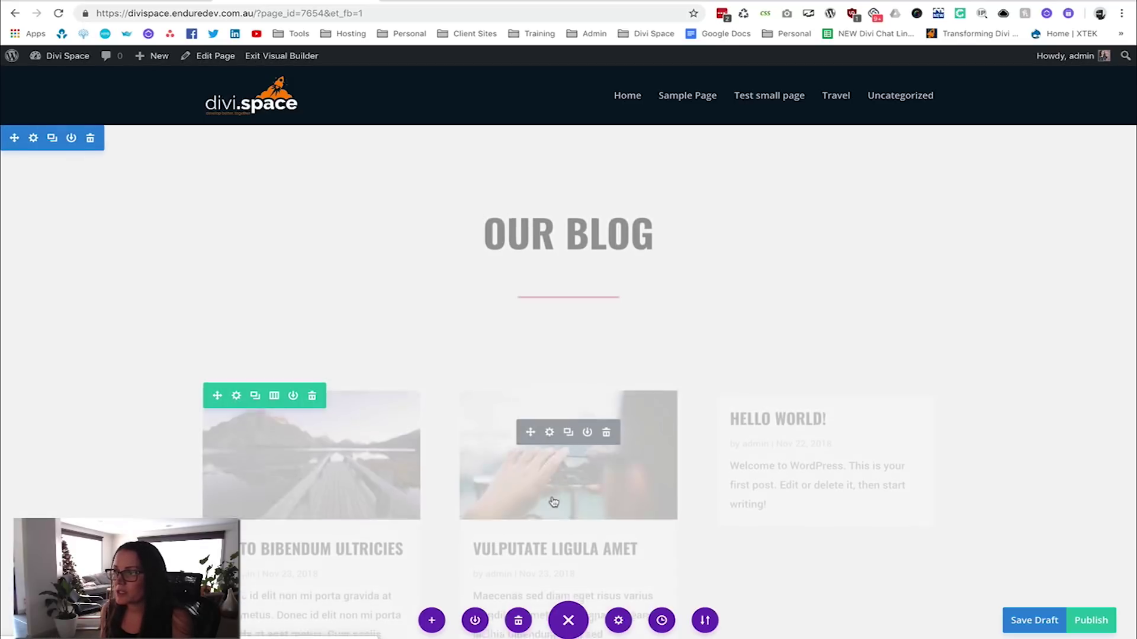
pyautogui.scroll(-6, 111, 364)
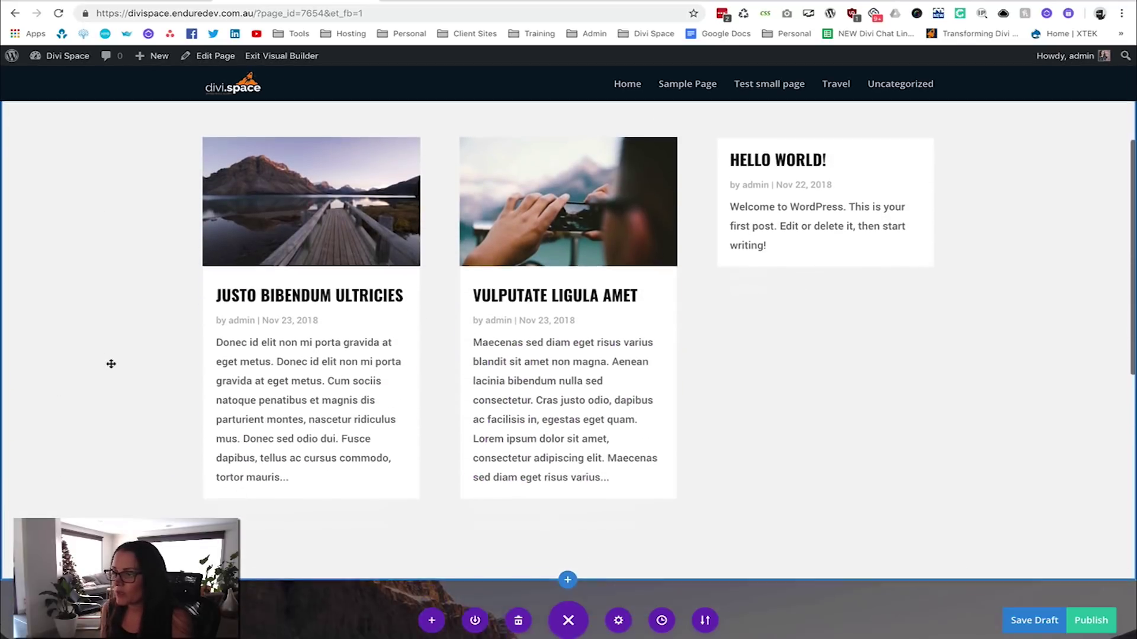
pyautogui.scroll(-3, 110, 363)
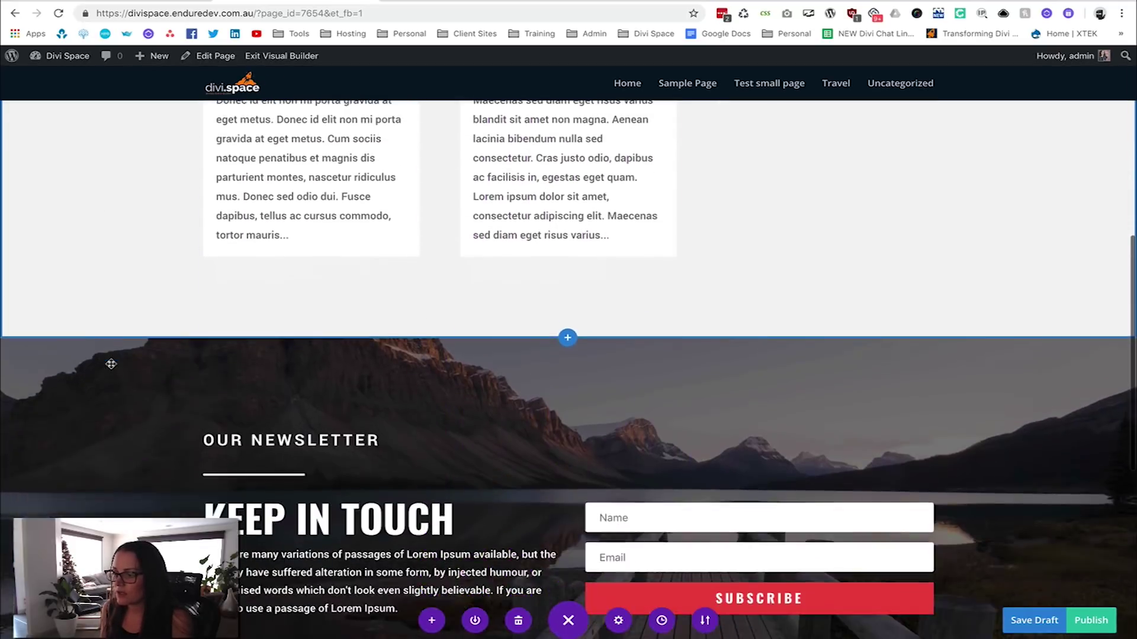
pyautogui.click(1088, 628)
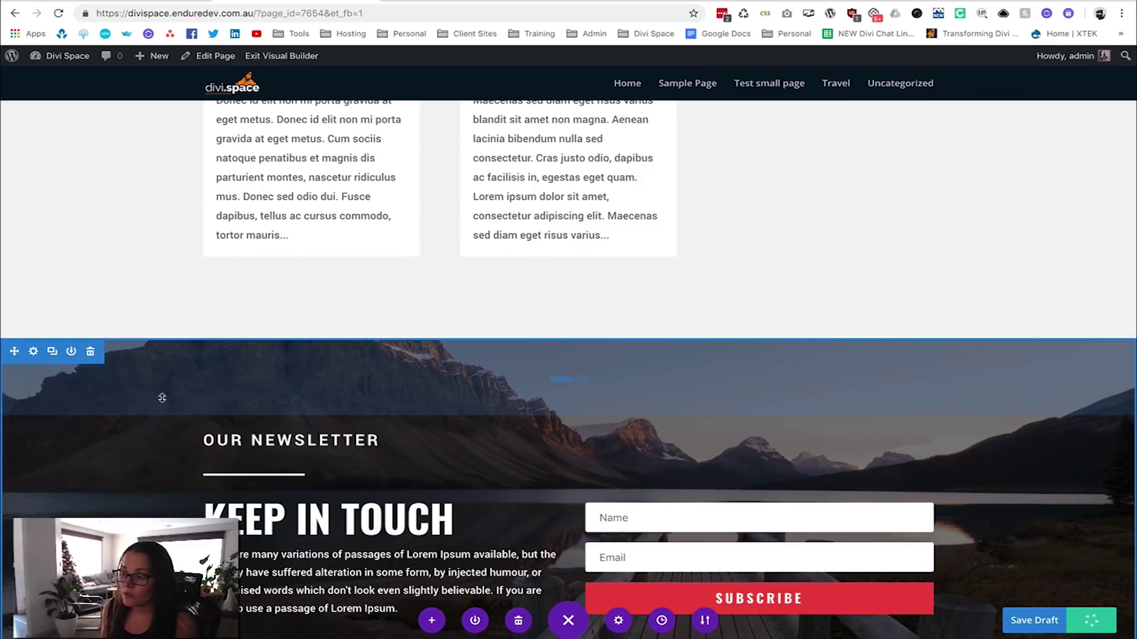
# Save the Keep in Touch section to the library as 'Blog CTA' under PBE, then exit
pyautogui.rightClick(33, 354)
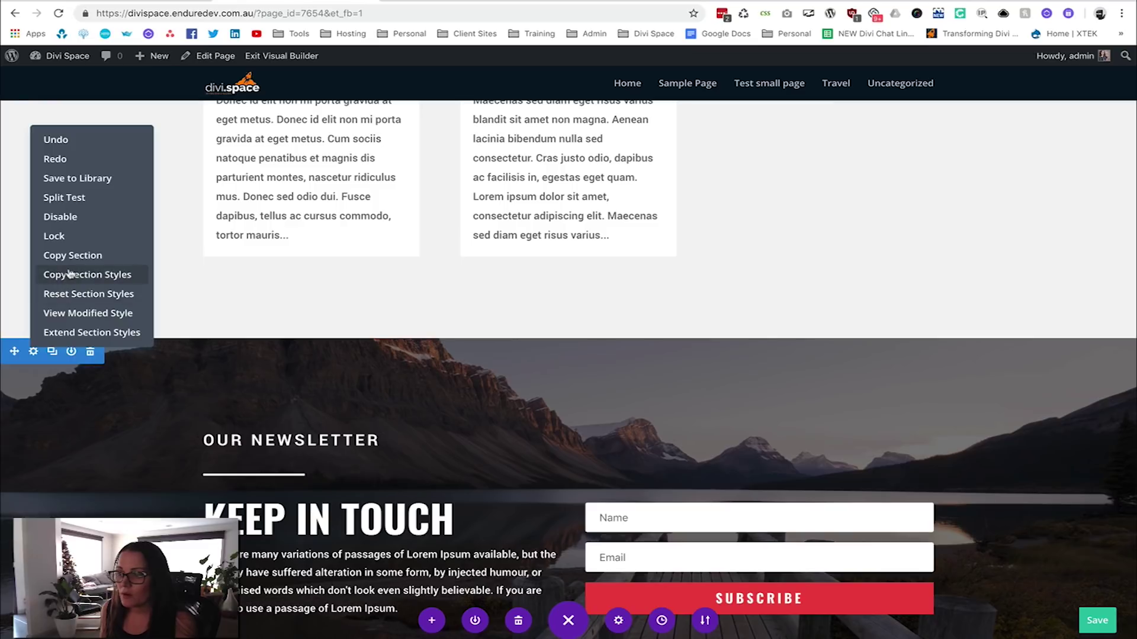
pyautogui.click(74, 179)
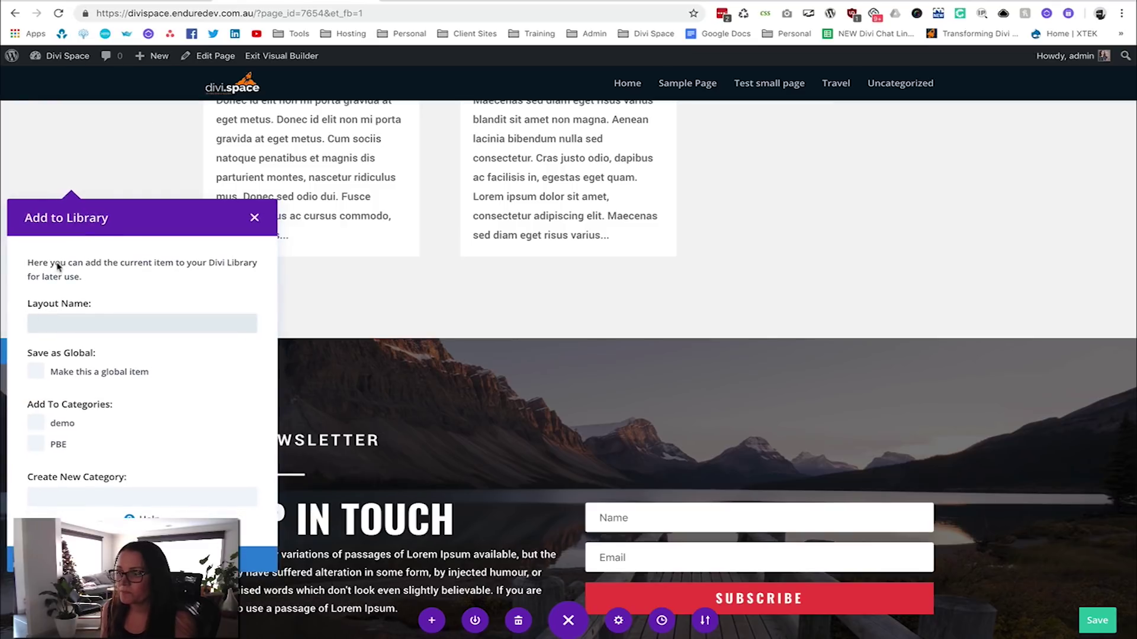
pyautogui.write('Blog CTA')
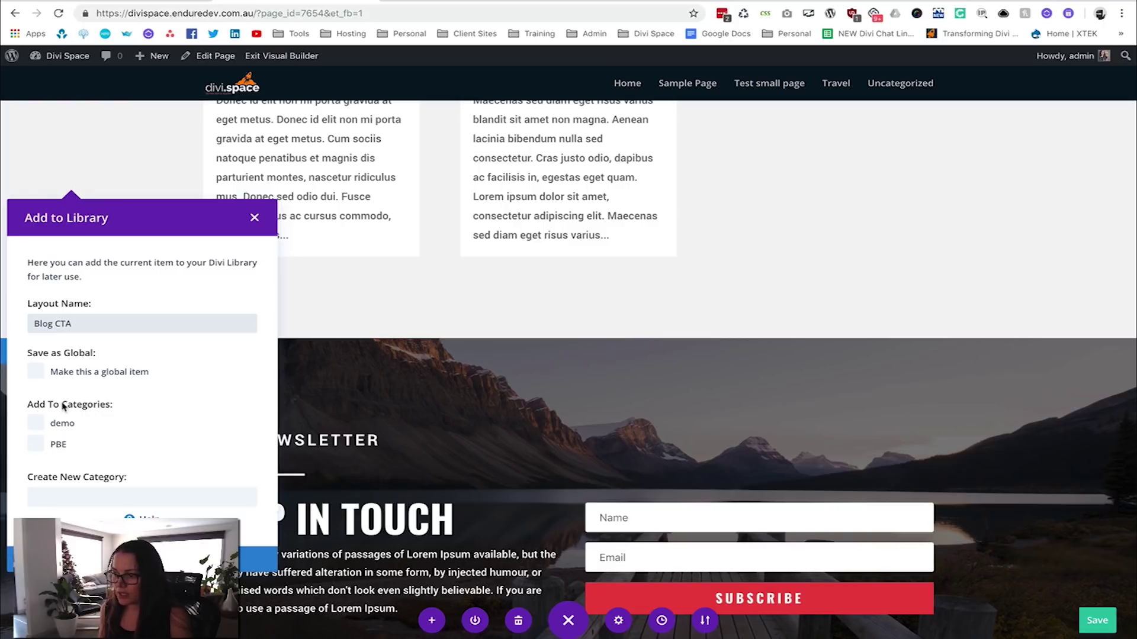
pyautogui.click(37, 446)
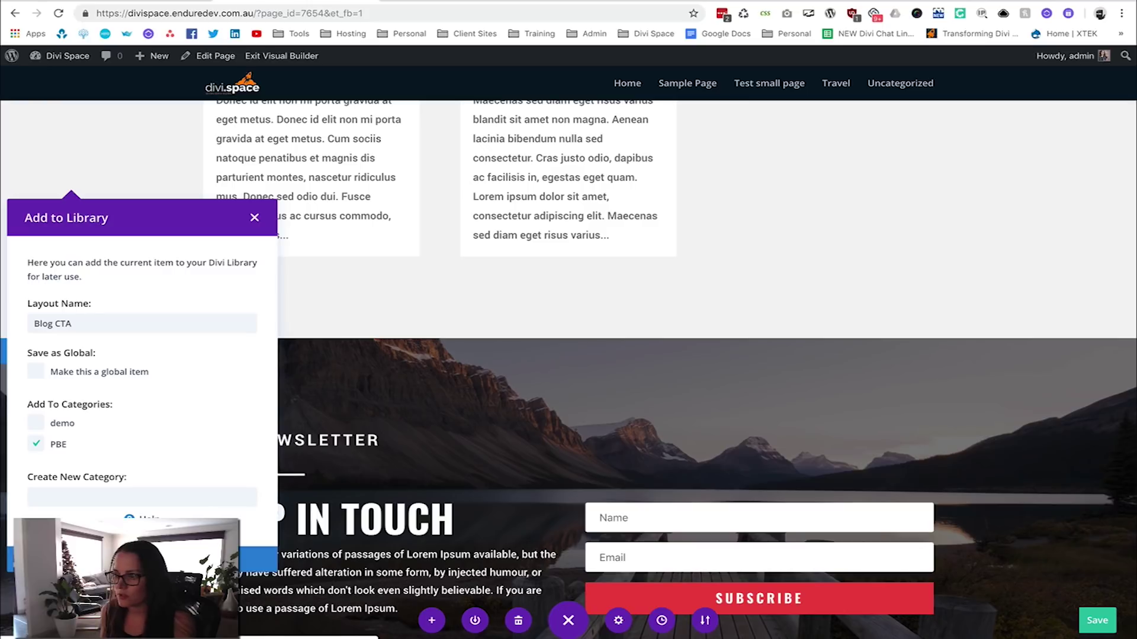
pyautogui.click(143, 558)
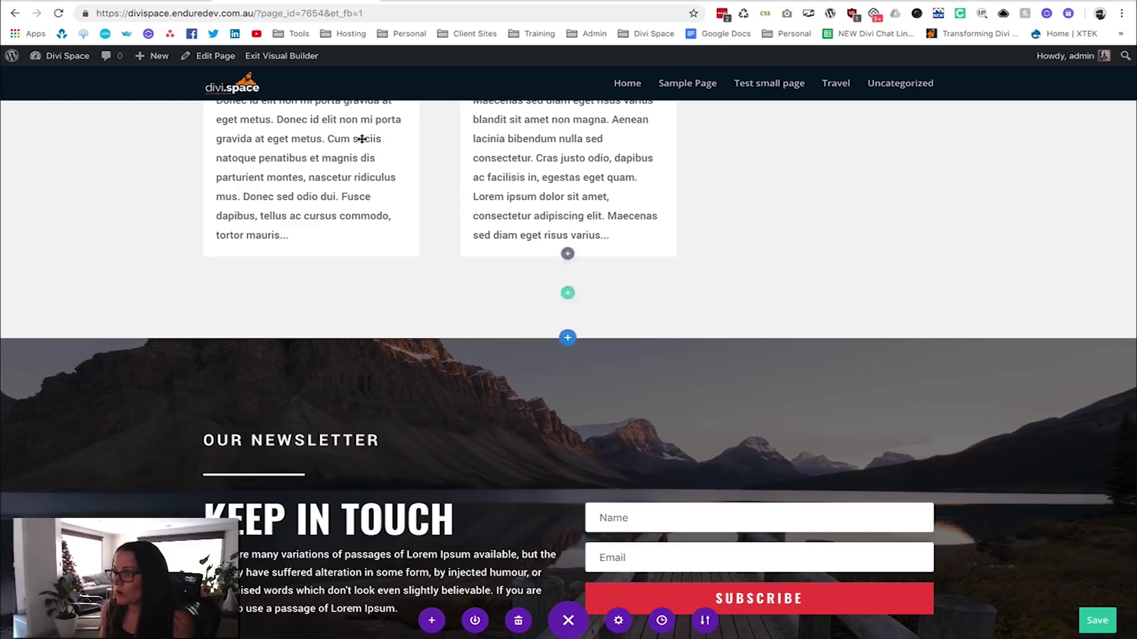
pyautogui.click(284, 58)
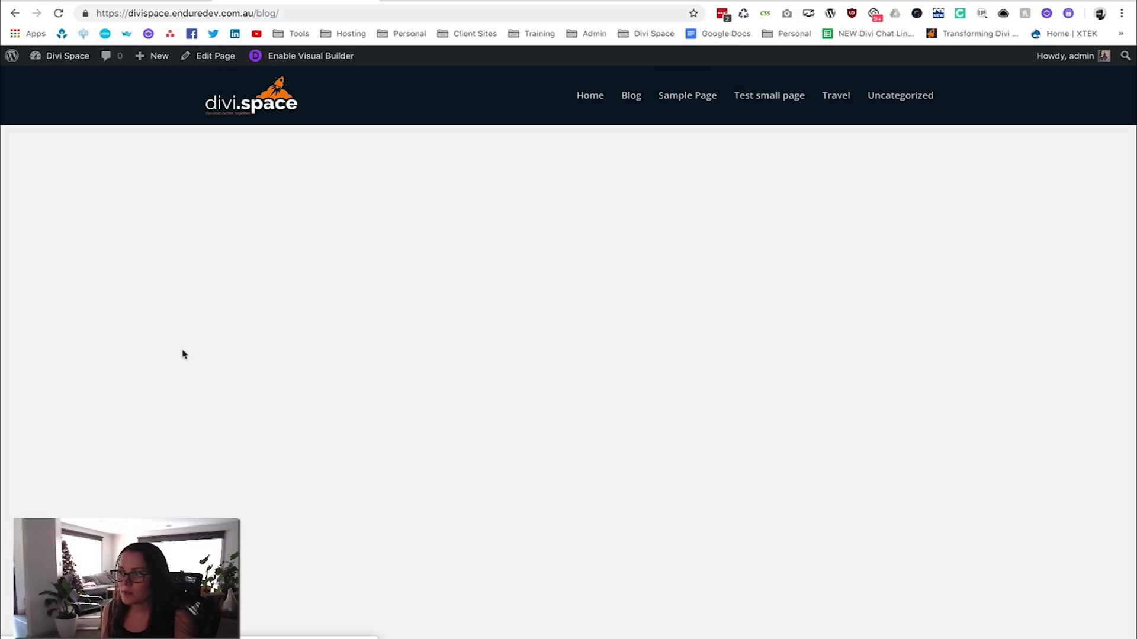
# Check the Vulputate Ligula Amet post has no newsletter below comments, then go to Widgets
pyautogui.scroll(-5, 127, 400)
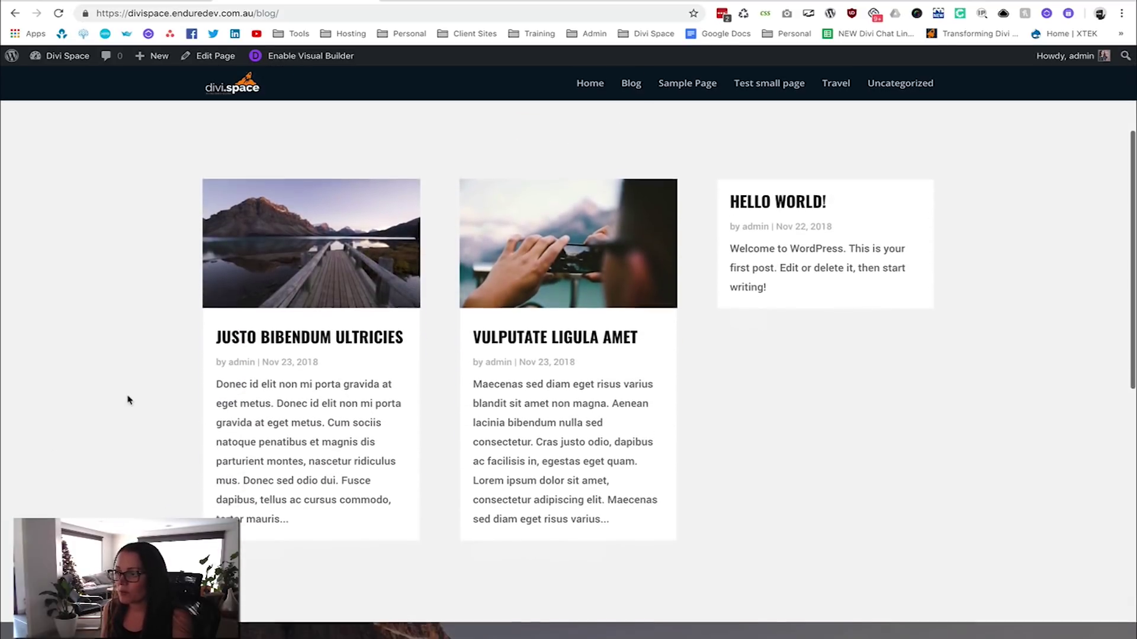
pyautogui.scroll(-7, 127, 400)
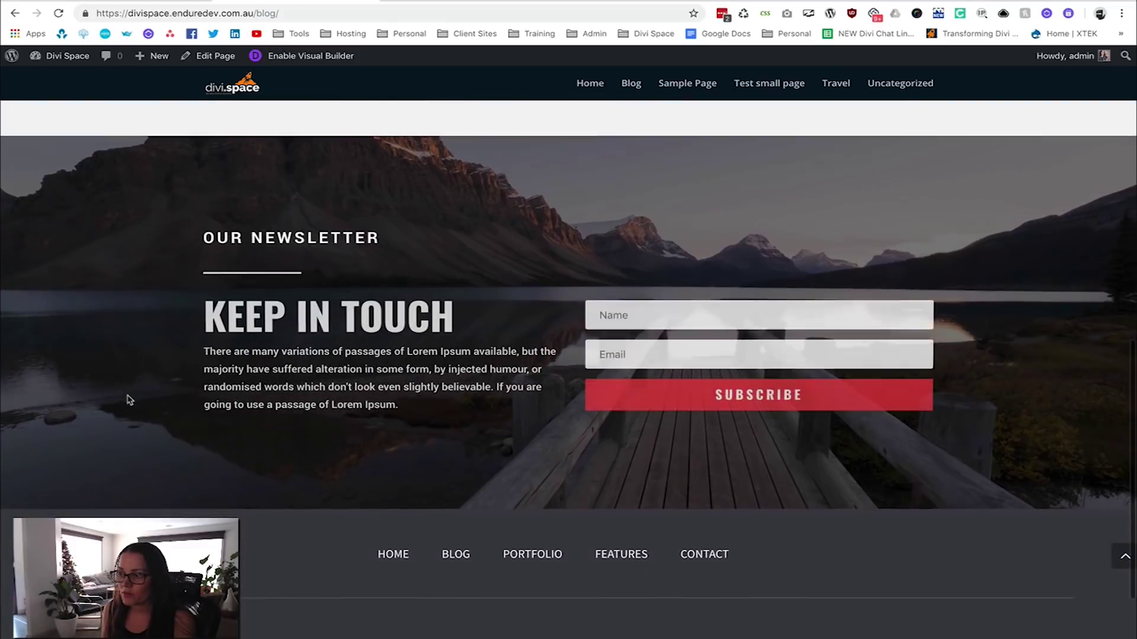
pyautogui.scroll(-2, 237, 408)
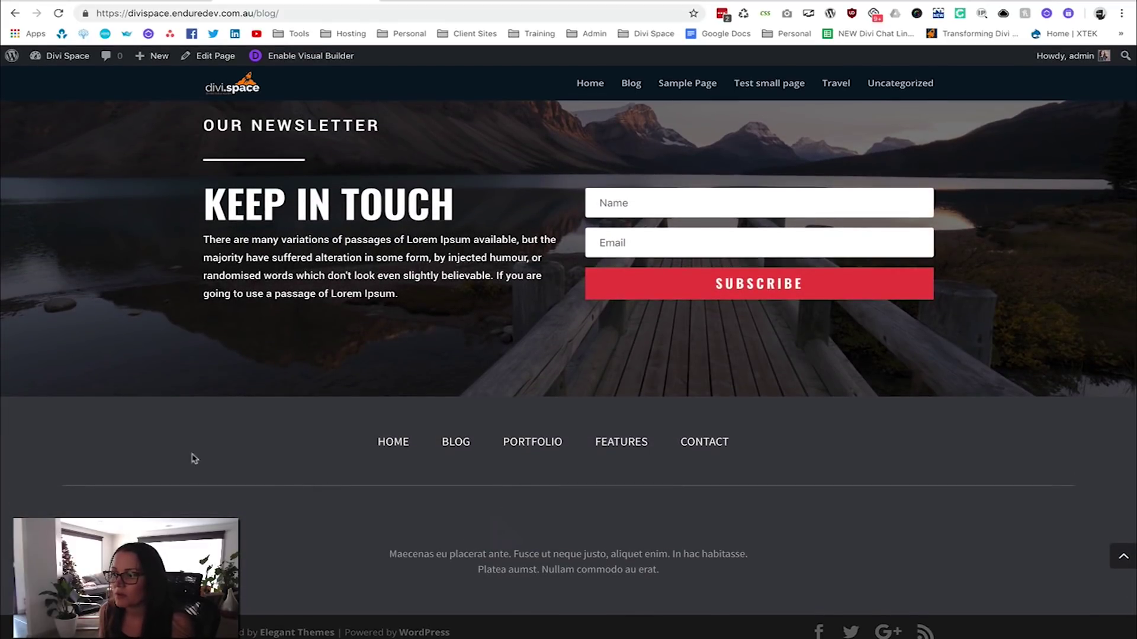
pyautogui.scroll(6, 193, 431)
pyautogui.scroll(2, 156, 376)
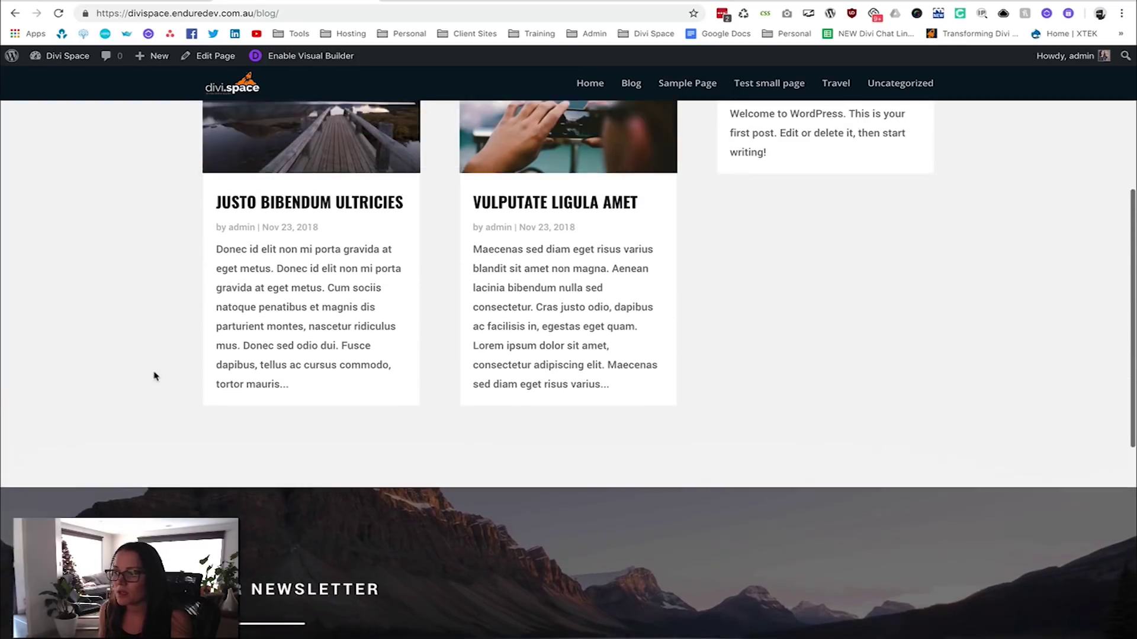
pyautogui.scroll(-2, 155, 376)
pyautogui.scroll(3, 155, 376)
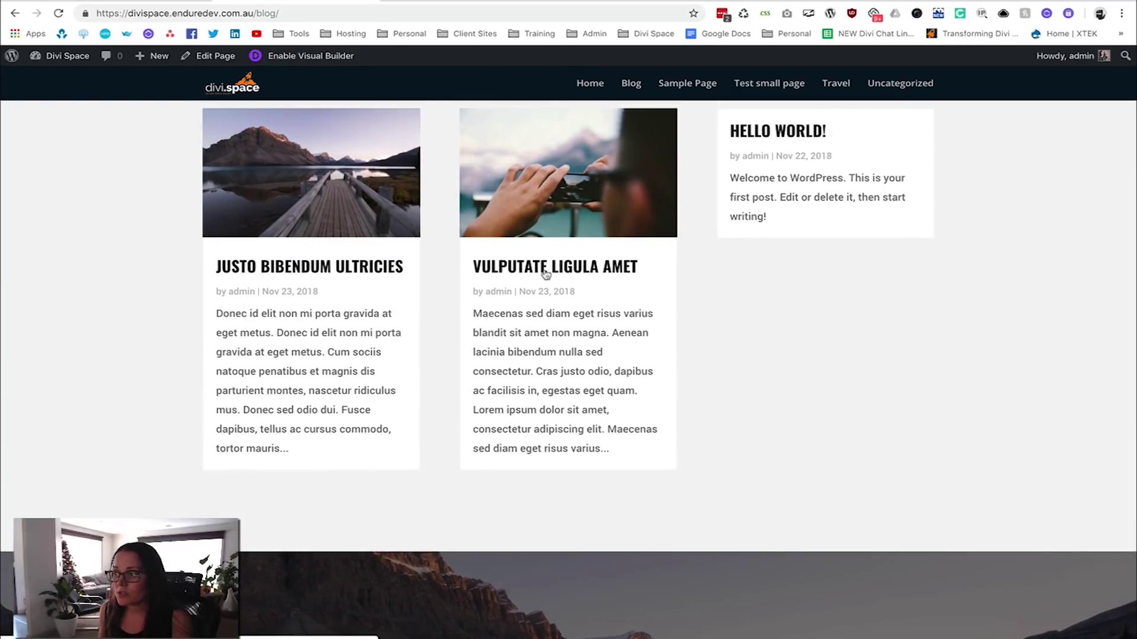
pyautogui.click(548, 272)
pyautogui.scroll(-10, 101, 350)
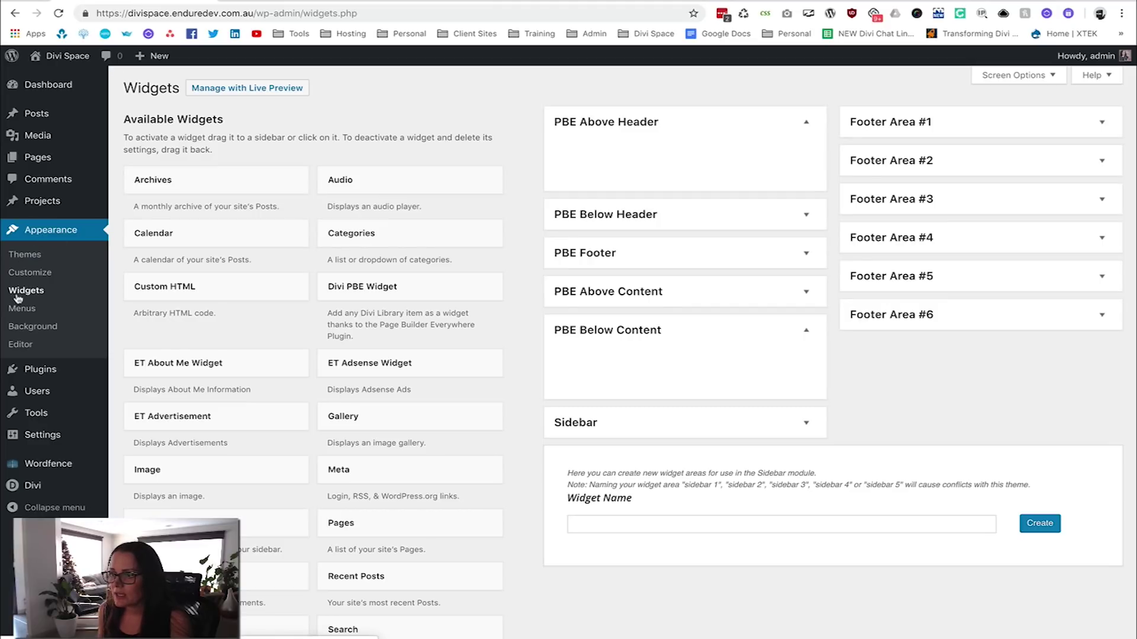
pyautogui.click(26, 291)
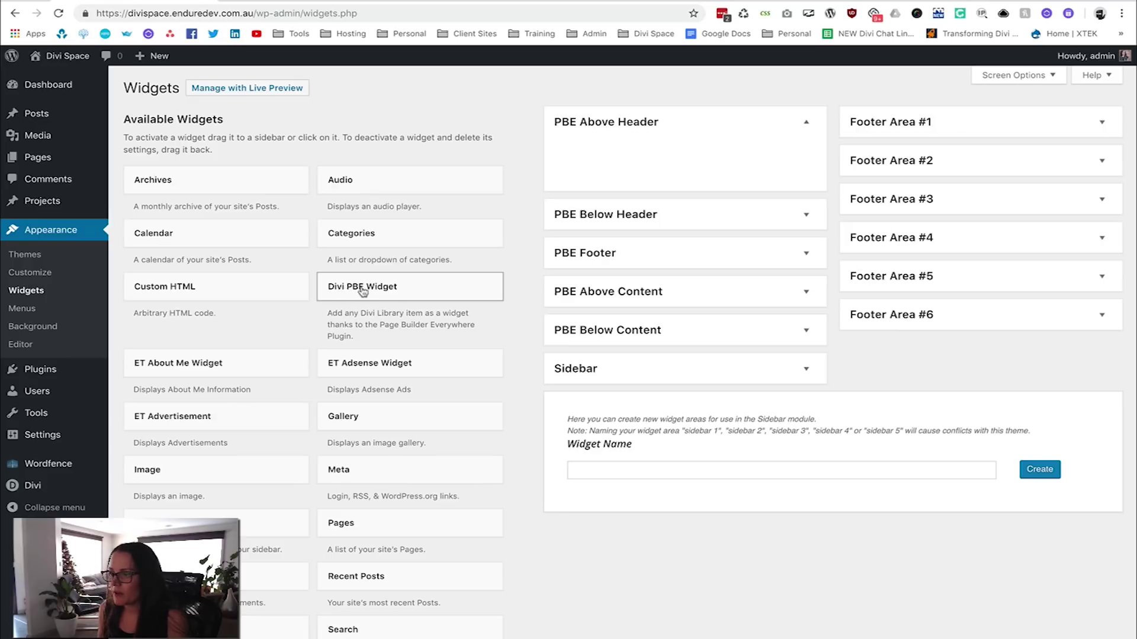
# Place a Divi PBE Widget in PBE Below Content showing 'Blog CTA' without its title
pyautogui.moveTo(358, 292); pyautogui.dragTo(623, 346)
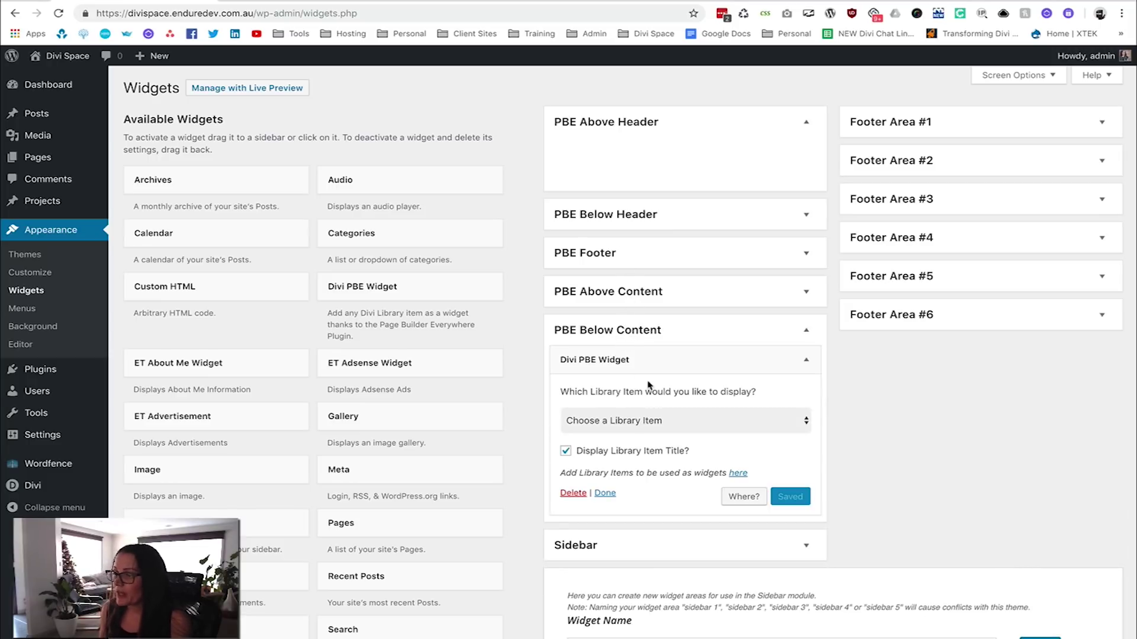
pyautogui.click(691, 427)
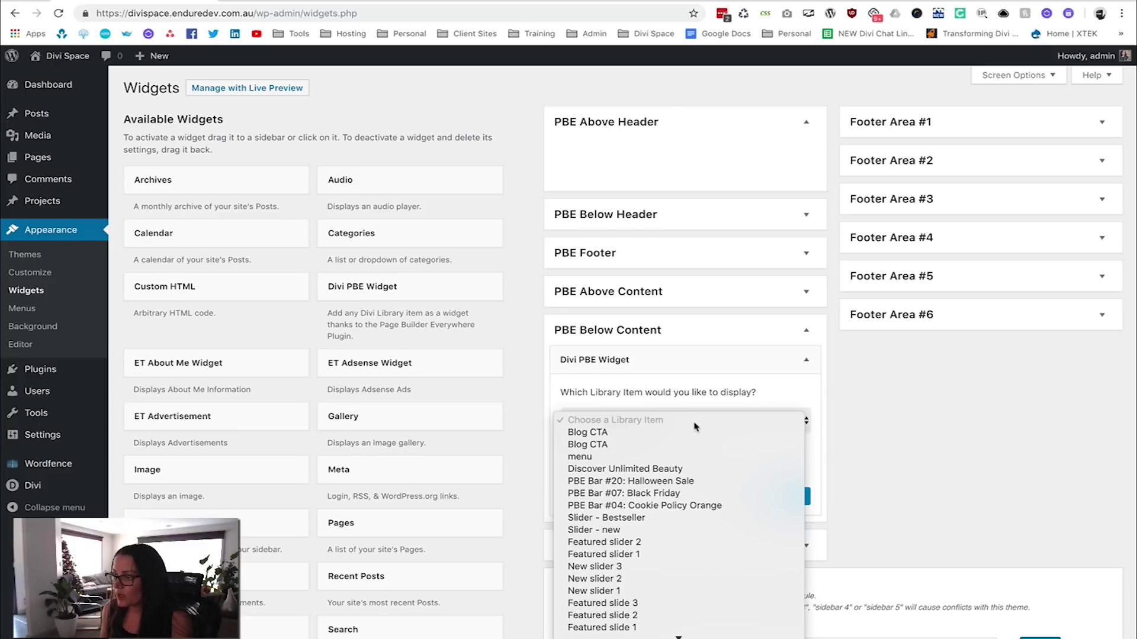
pyautogui.click(661, 434)
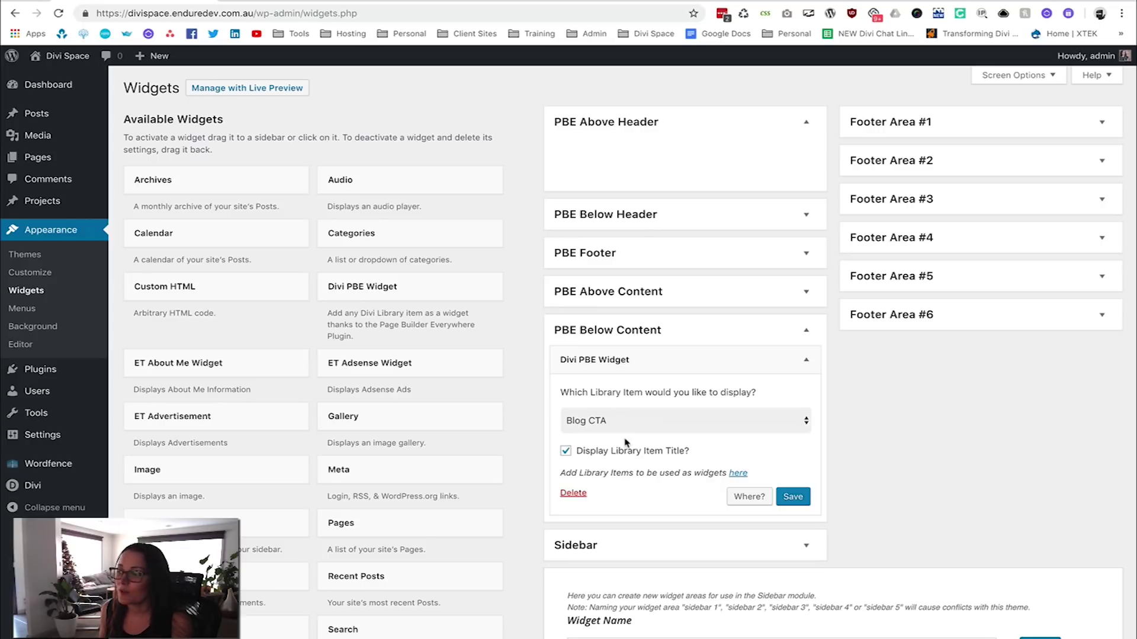
pyautogui.click(566, 453)
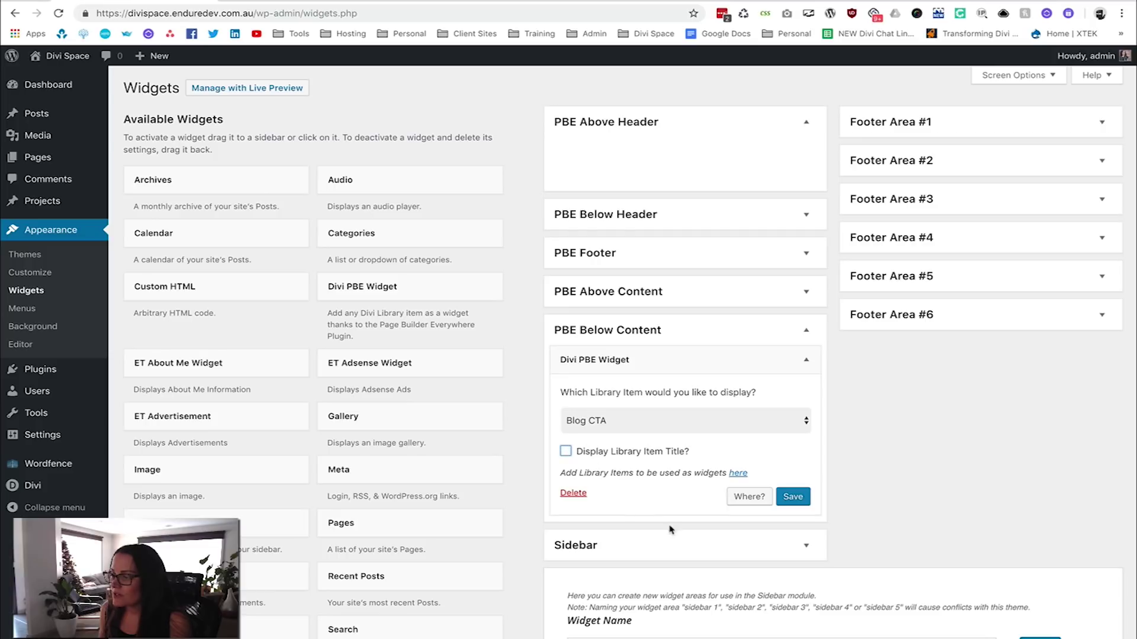
# Set the widget's Where? rule to Display if Page is Post and save the widget
pyautogui.click(749, 497)
pyautogui.scroll(-3, 687, 502)
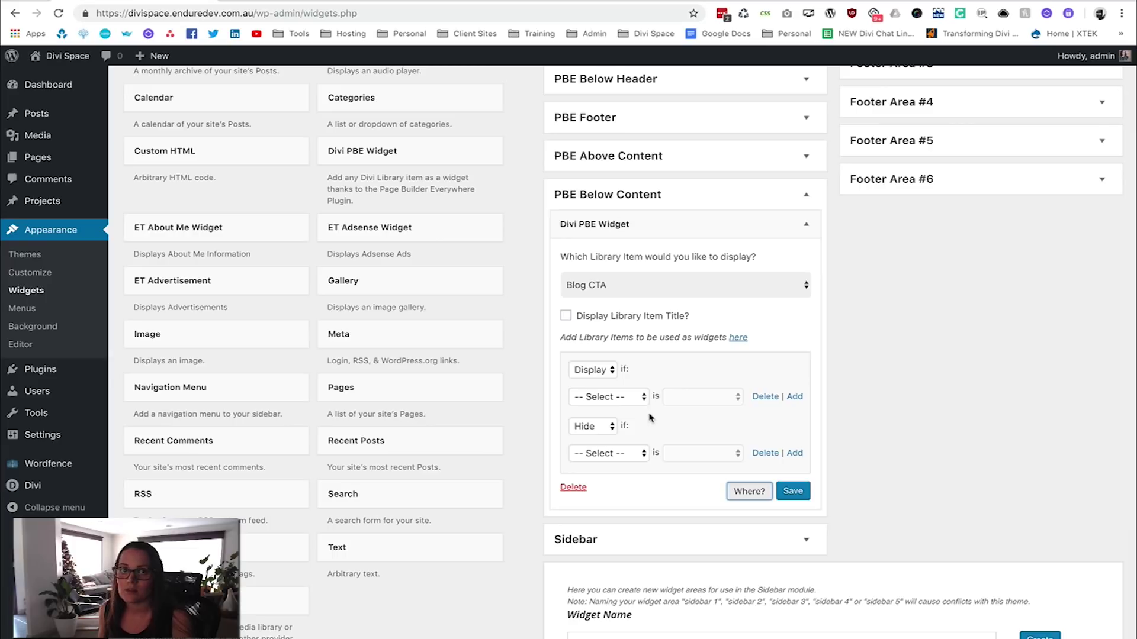
pyautogui.click(622, 398)
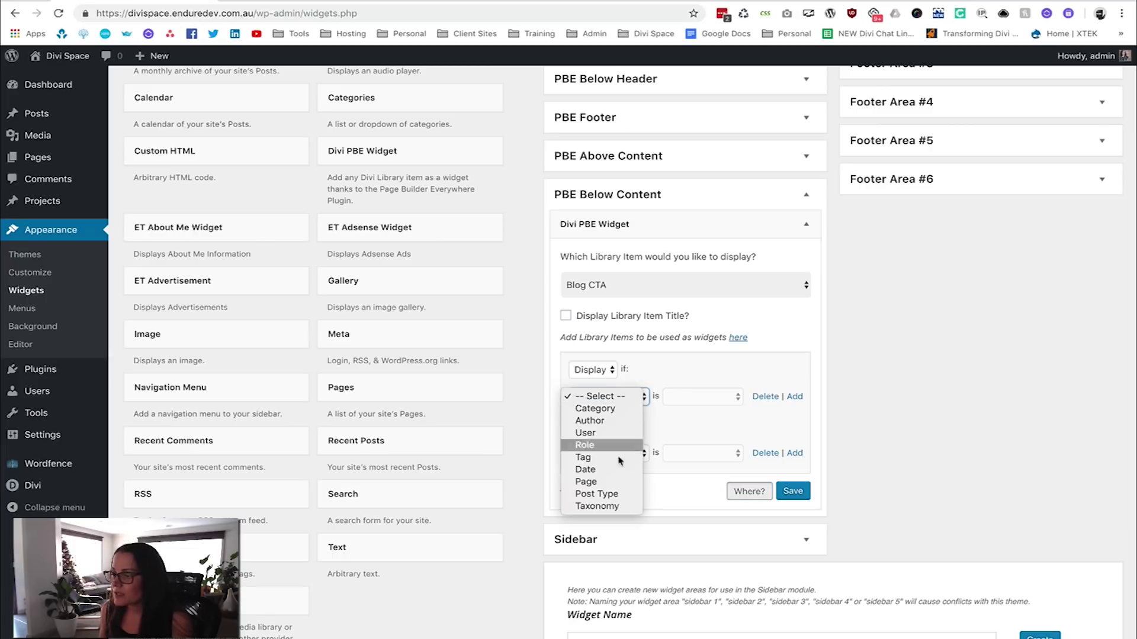
pyautogui.click(597, 494)
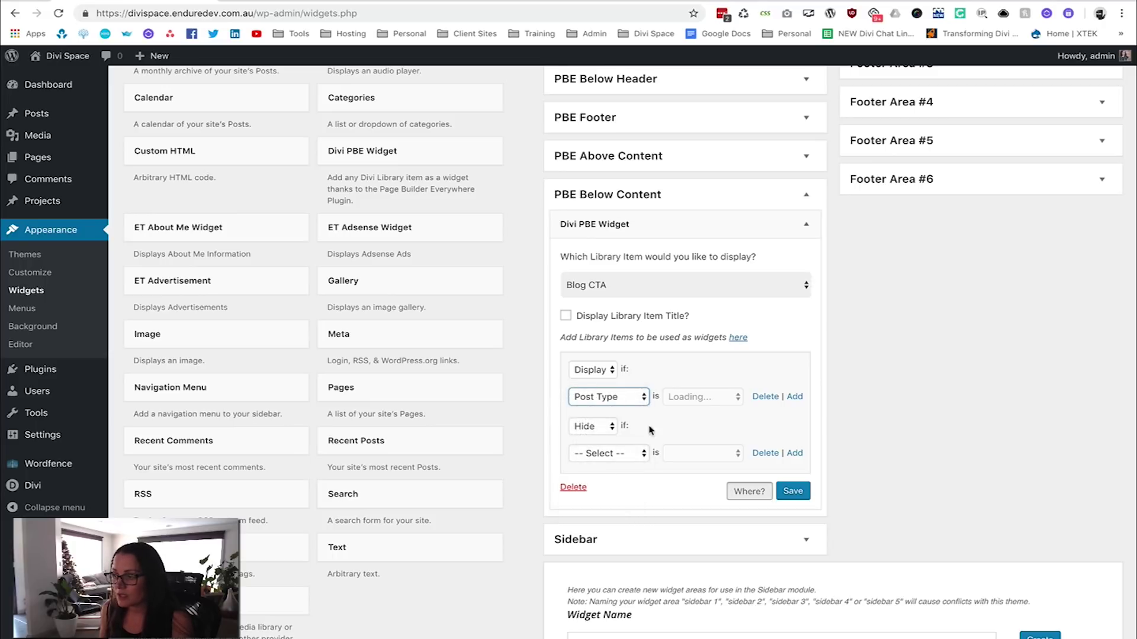
pyautogui.click(702, 398)
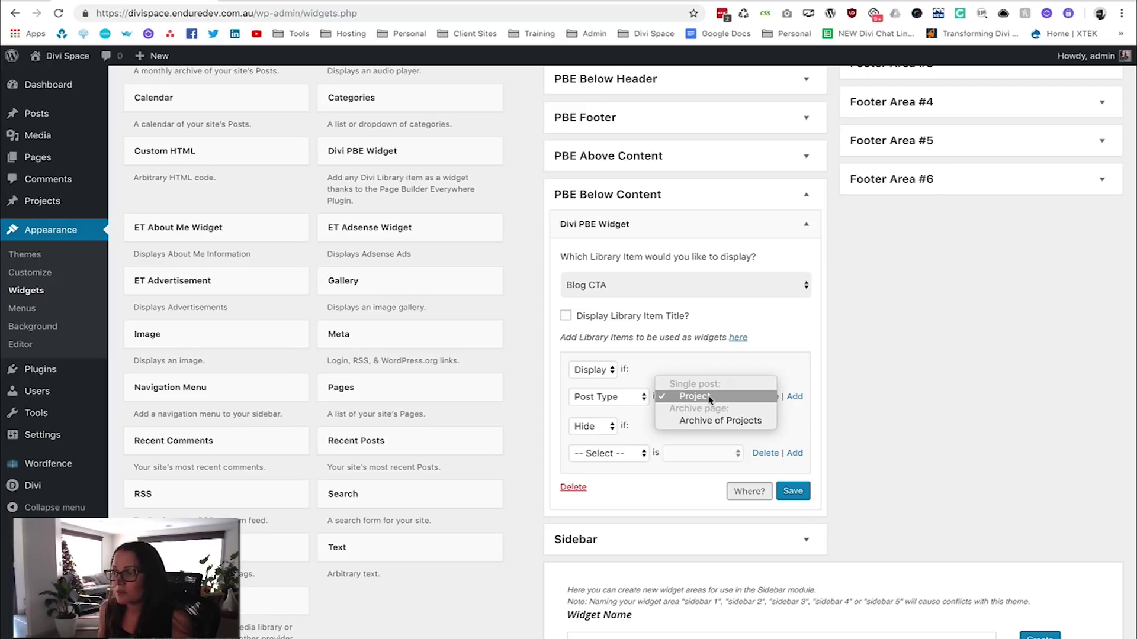
pyautogui.click(650, 376)
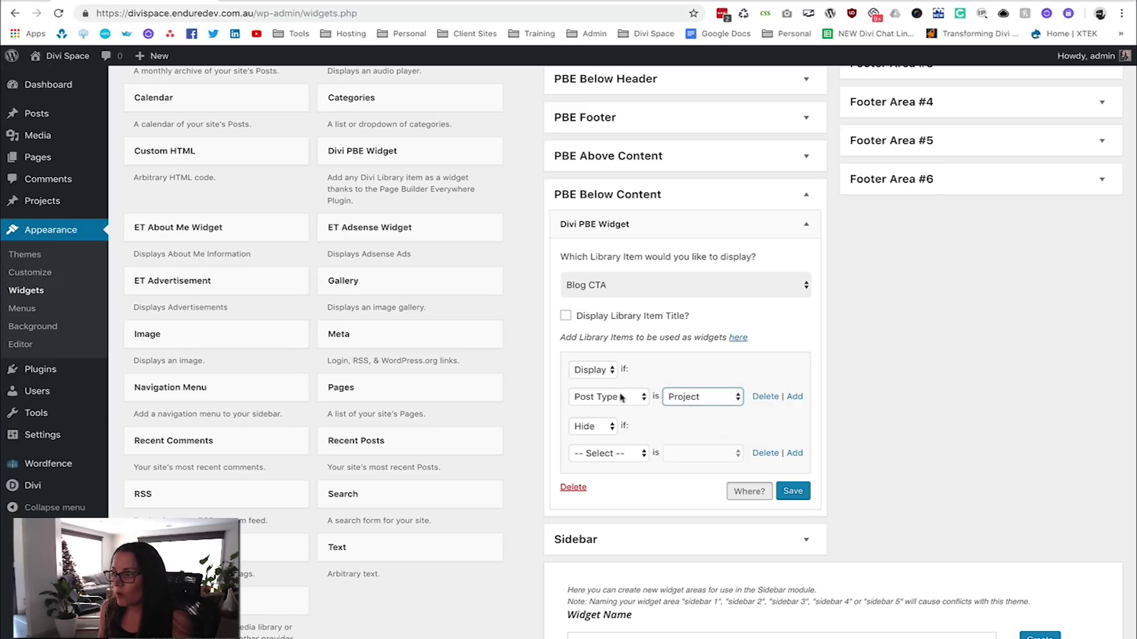
pyautogui.click(618, 394)
pyautogui.click(616, 385)
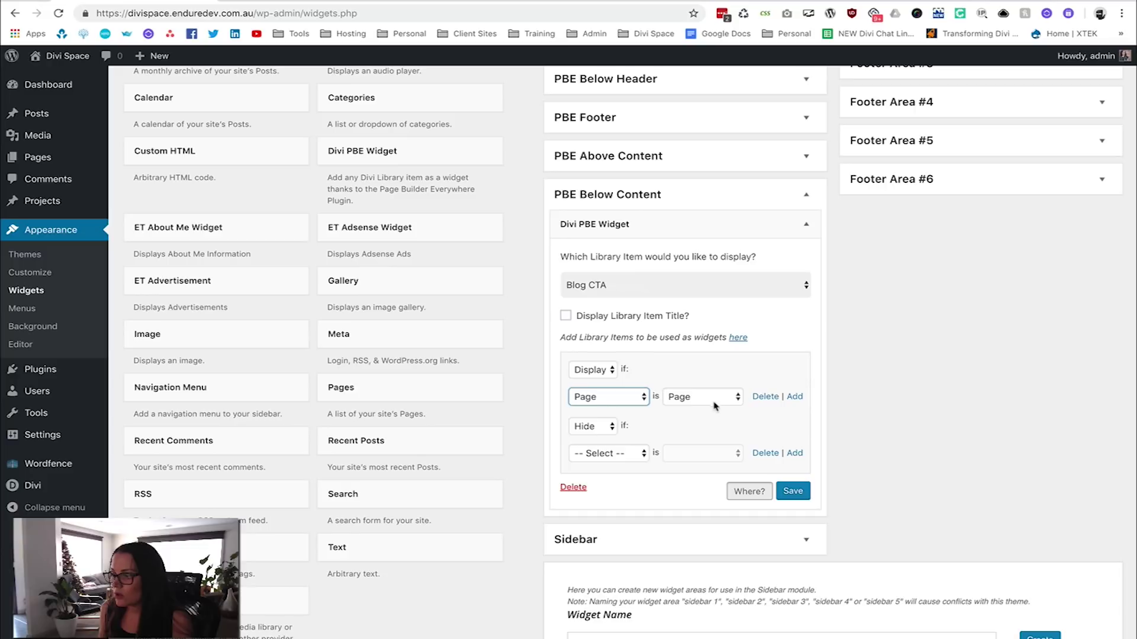
pyautogui.click(705, 400)
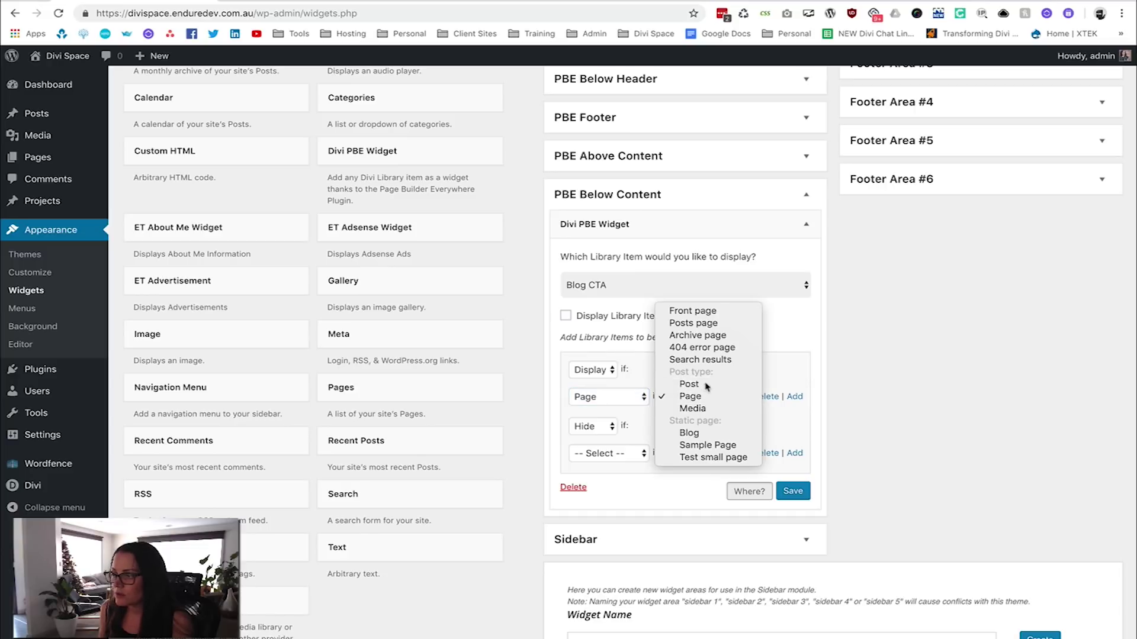
pyautogui.click(689, 384)
pyautogui.click(793, 492)
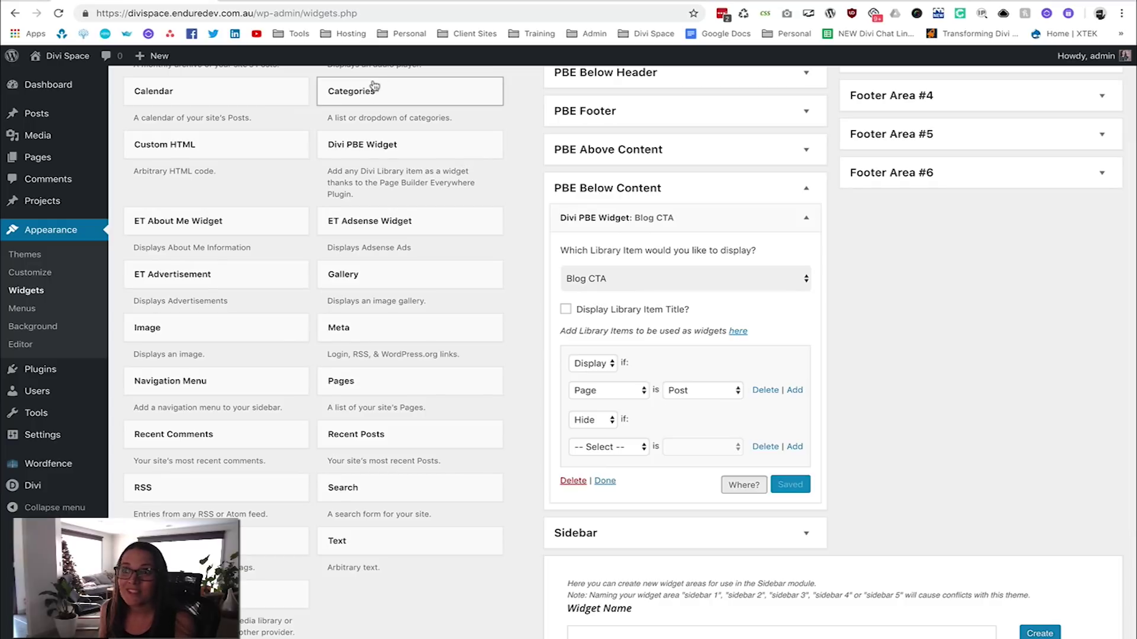
# Refresh the Vulputate Ligula Amet post and find the Keep in Touch newsletter below the comment form
pyautogui.hotkey('ctrl', 'Tab')
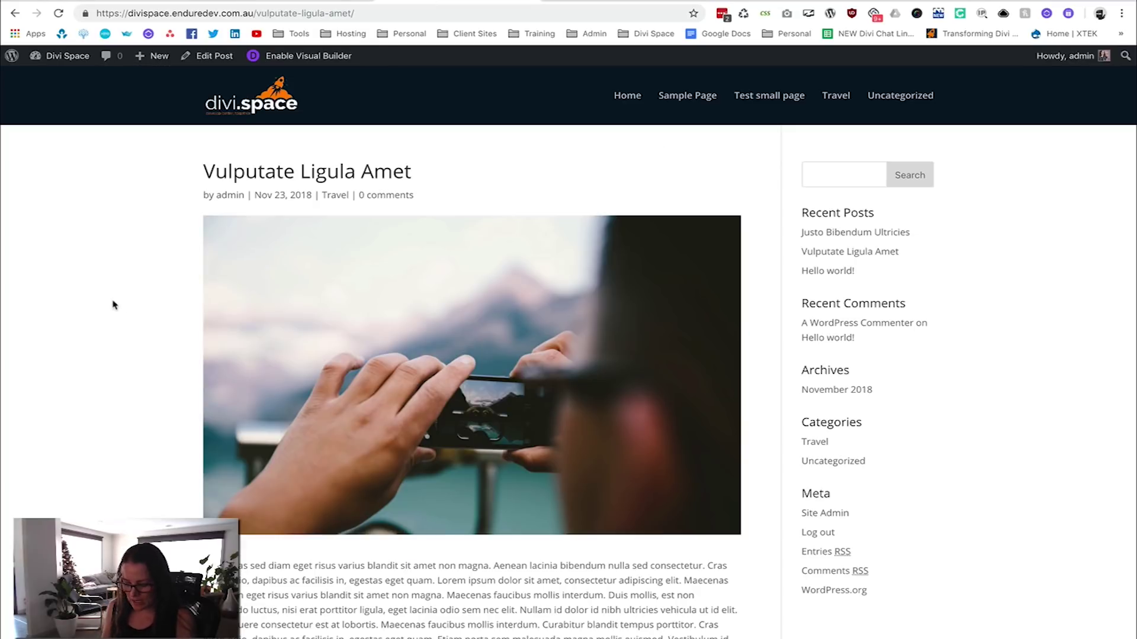
pyautogui.hotkey('ctrl', 'r')
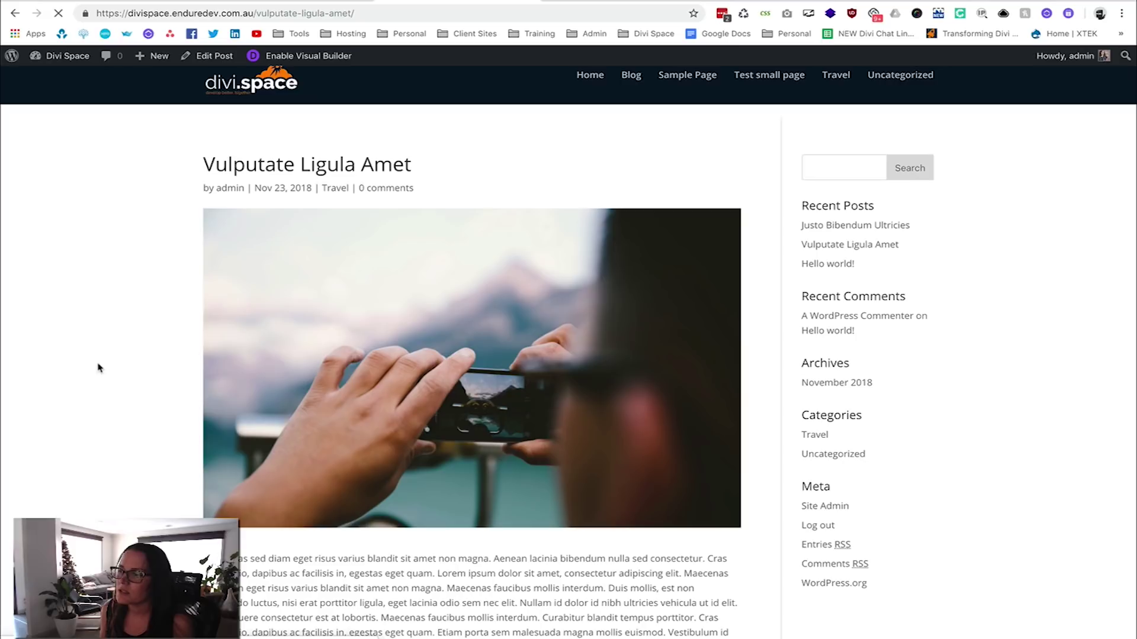
pyautogui.scroll(-15, 98, 368)
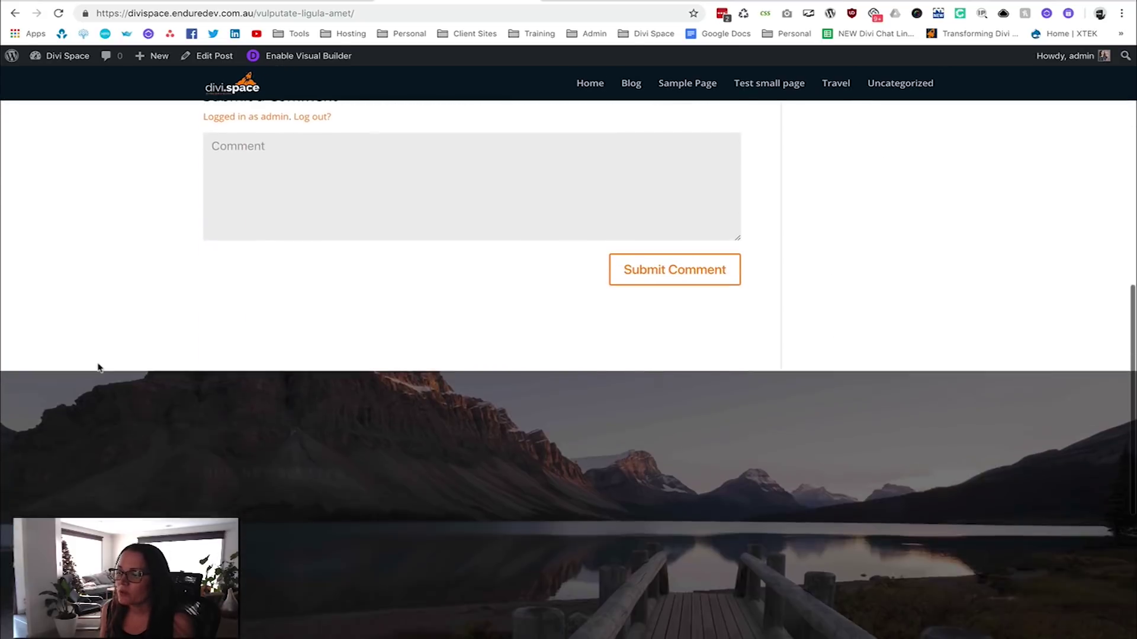
pyautogui.scroll(-2, 98, 368)
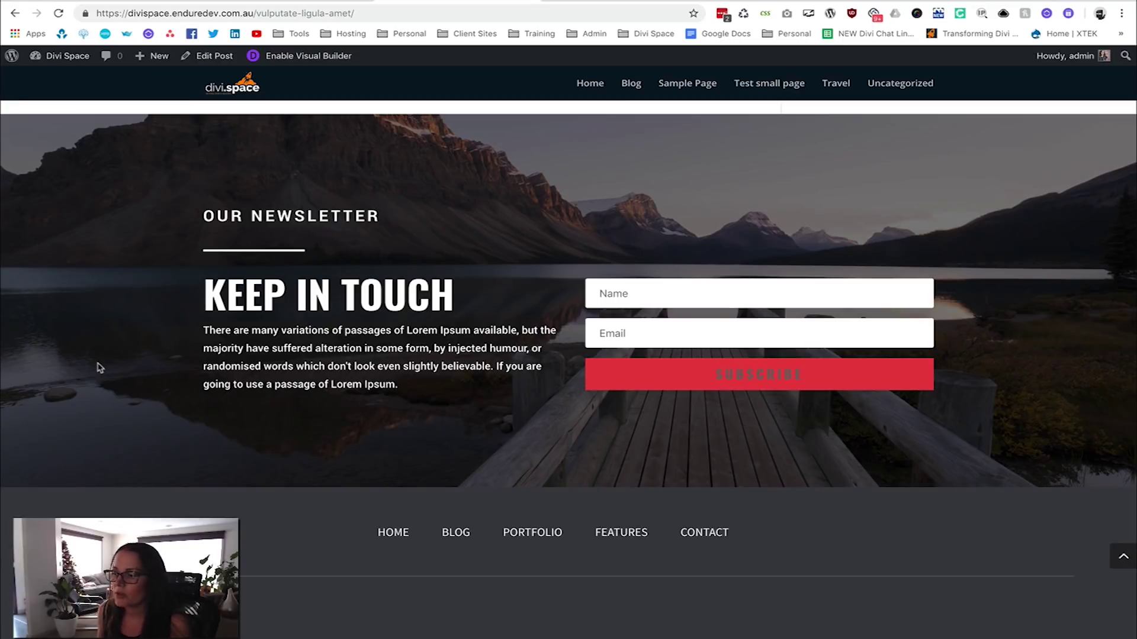
pyautogui.scroll(2, 98, 367)
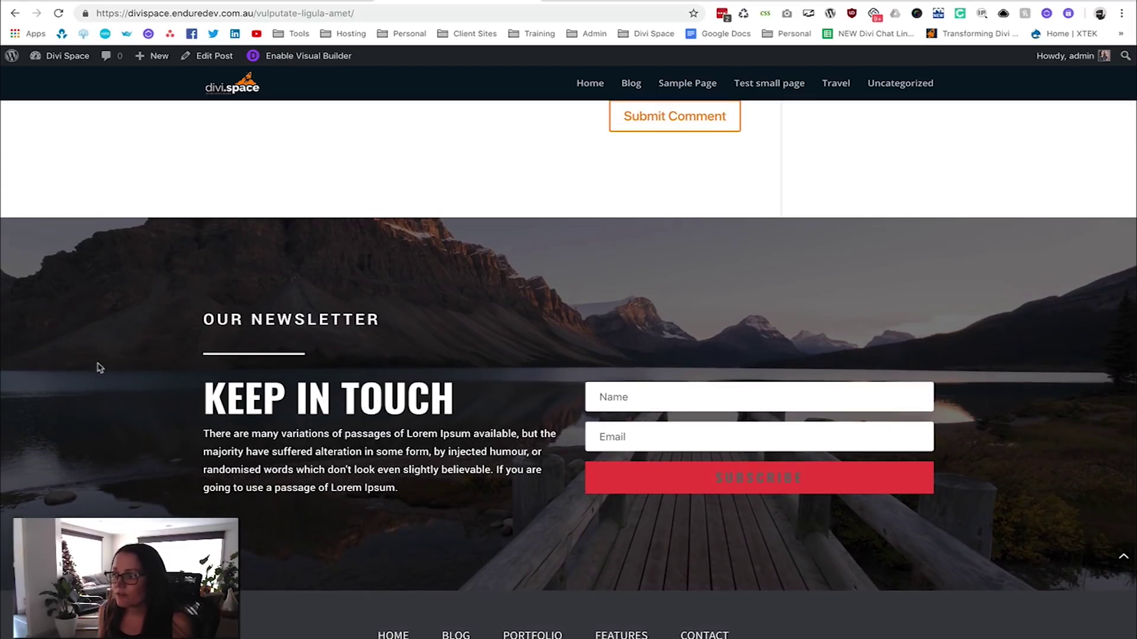
pyautogui.scroll(8, 98, 367)
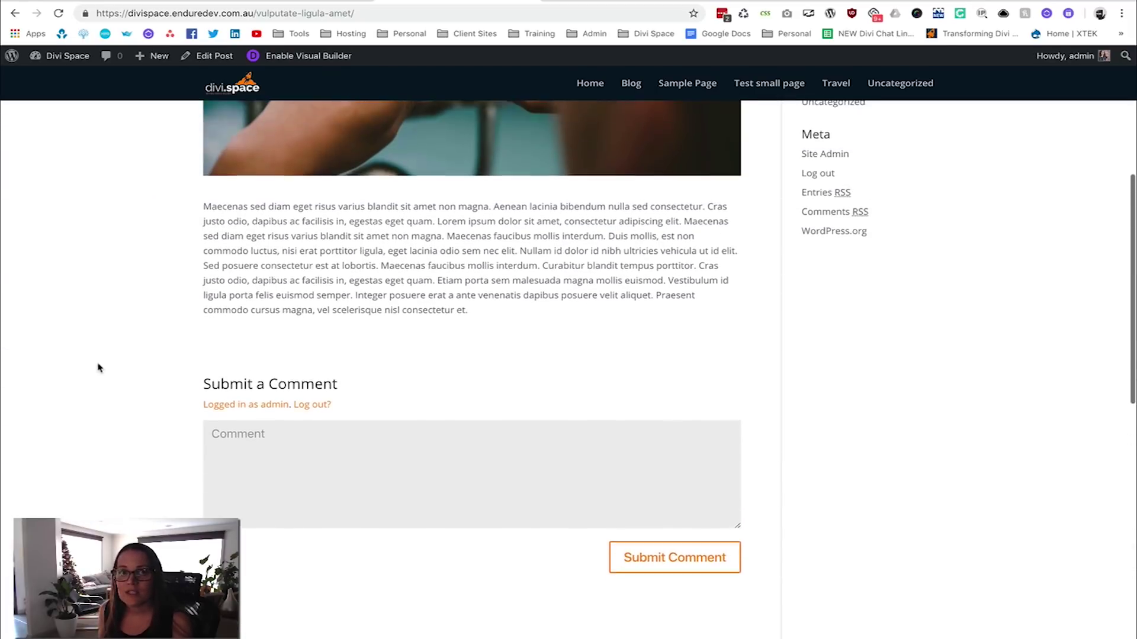
pyautogui.scroll(1, 98, 368)
pyautogui.scroll(-3, 98, 367)
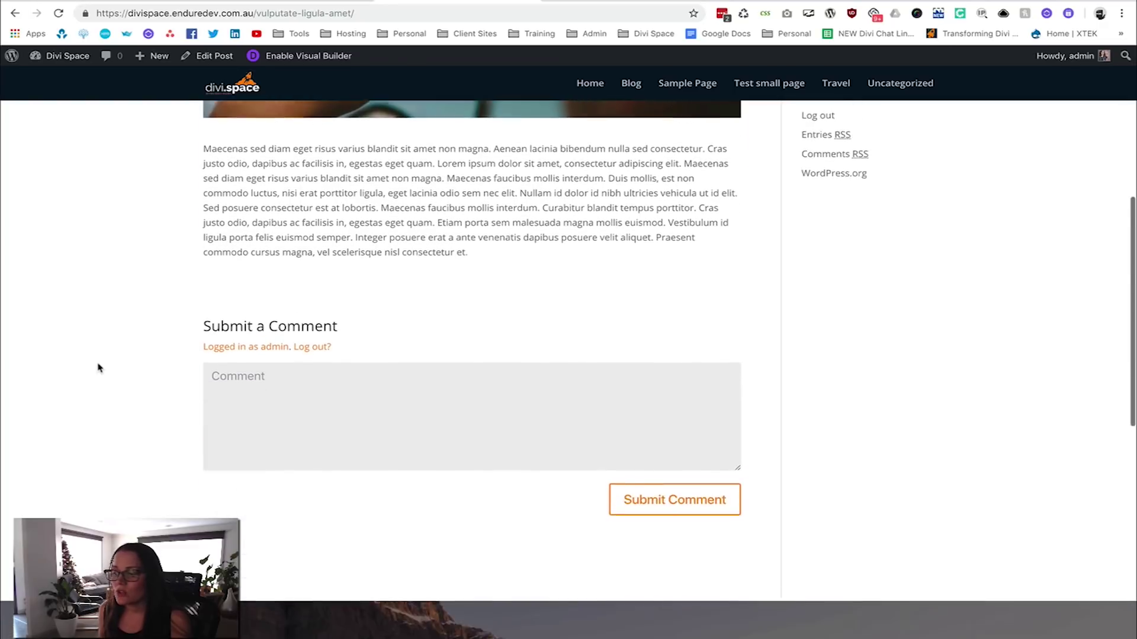
pyautogui.scroll(-8, 99, 368)
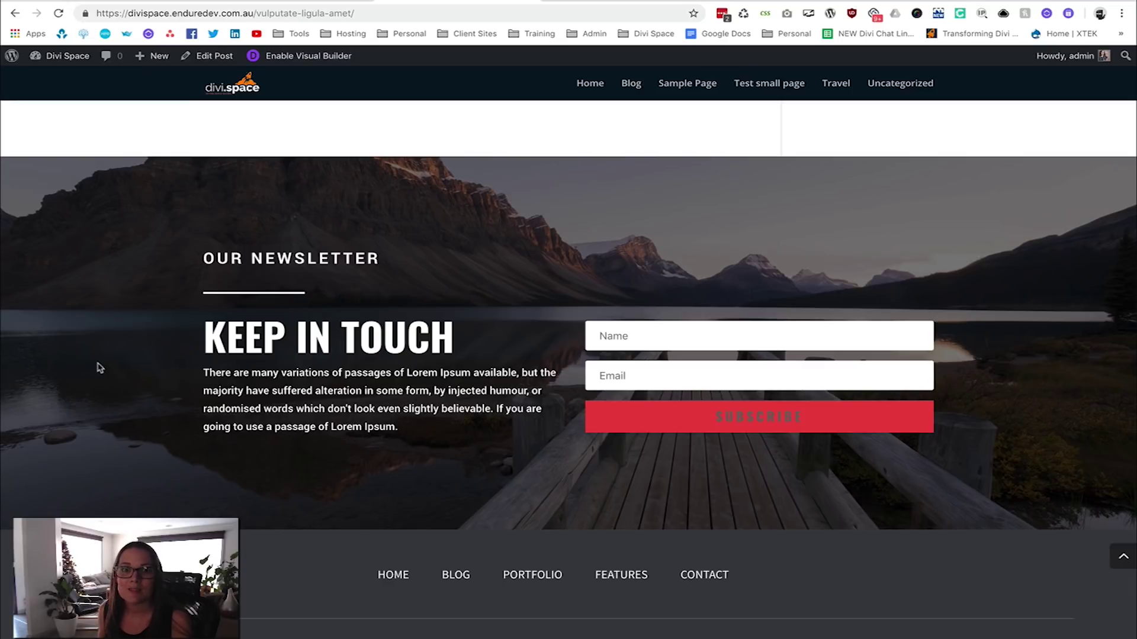
pyautogui.scroll(-2, 98, 367)
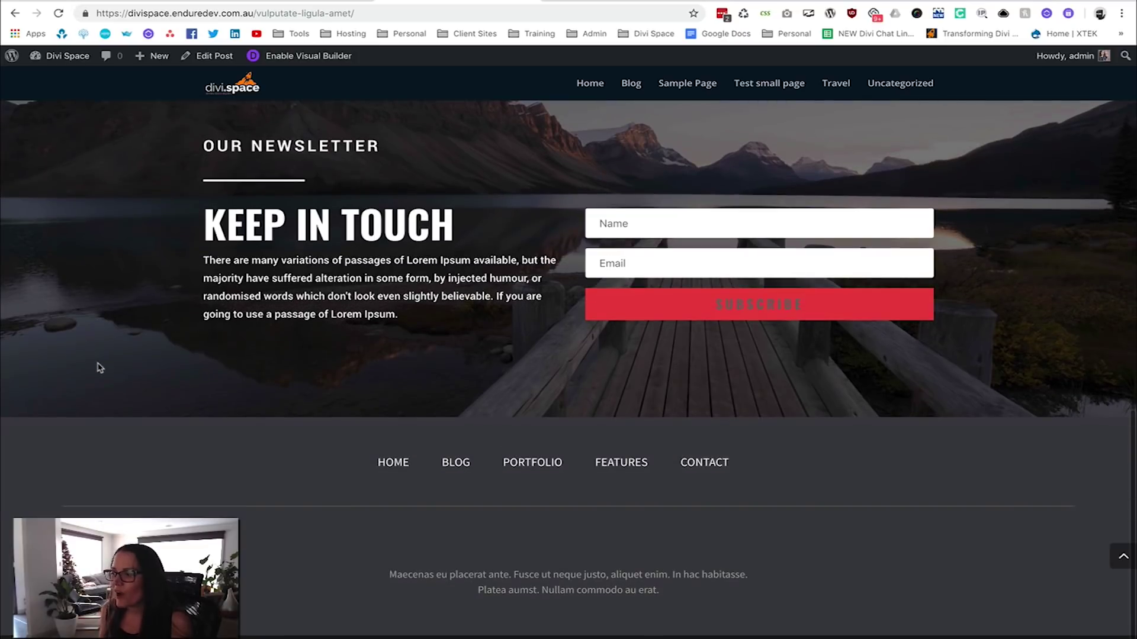
pyautogui.scroll(2, 98, 368)
pyautogui.scroll(1, 98, 368)
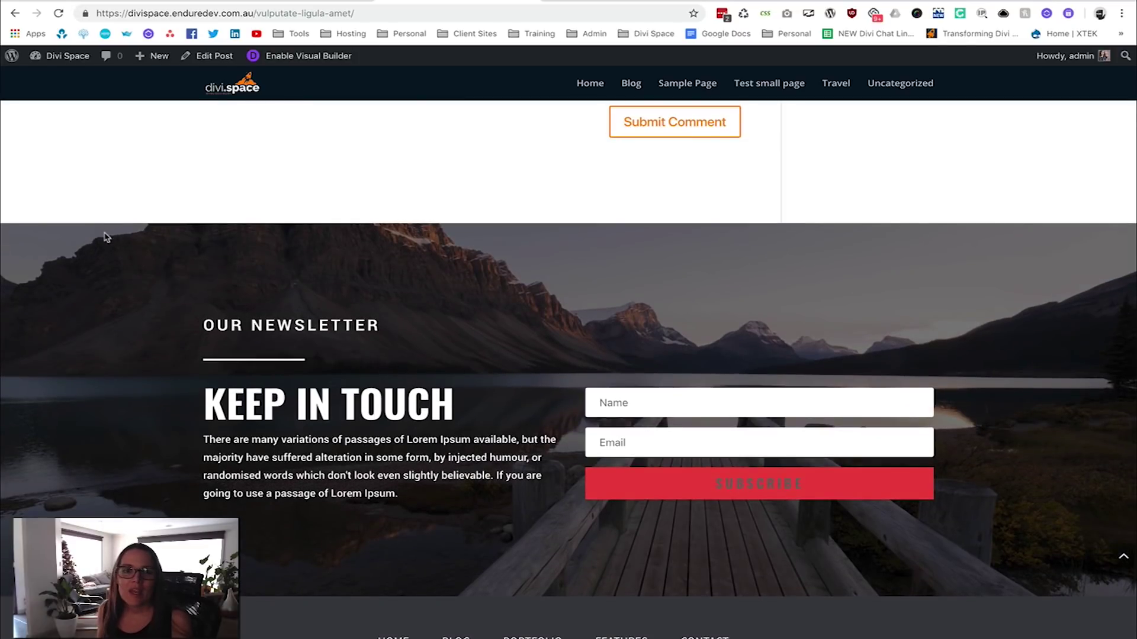